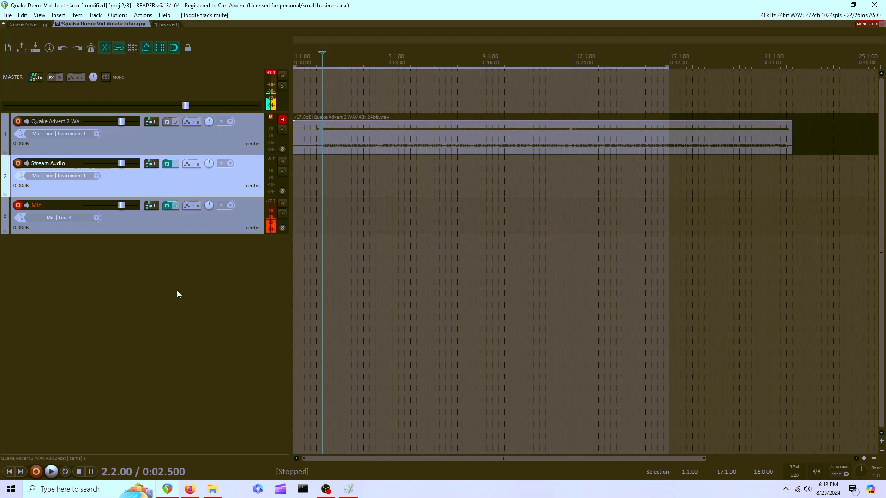
Insert Kontakt 7 as a virtual instrument on a new track and build the routing tracks for all its outputs
click(160, 268)
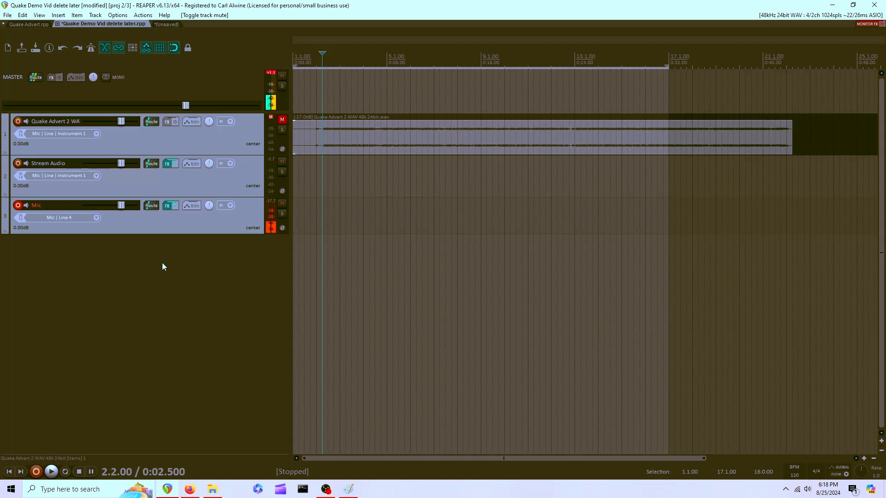
right_click(162, 264)
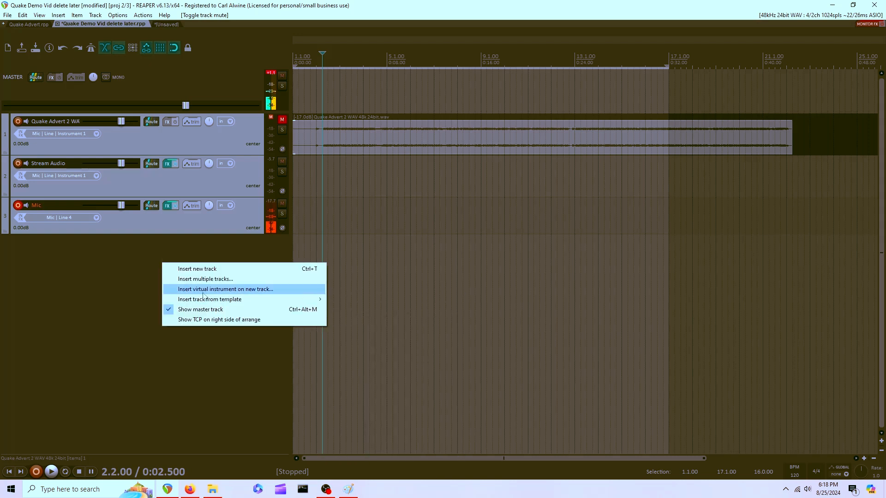
click(235, 290)
click(473, 130)
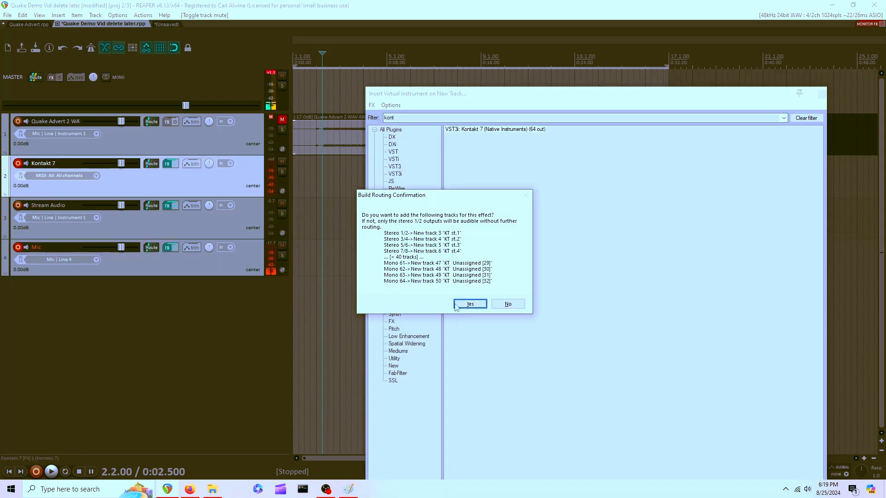
click(470, 305)
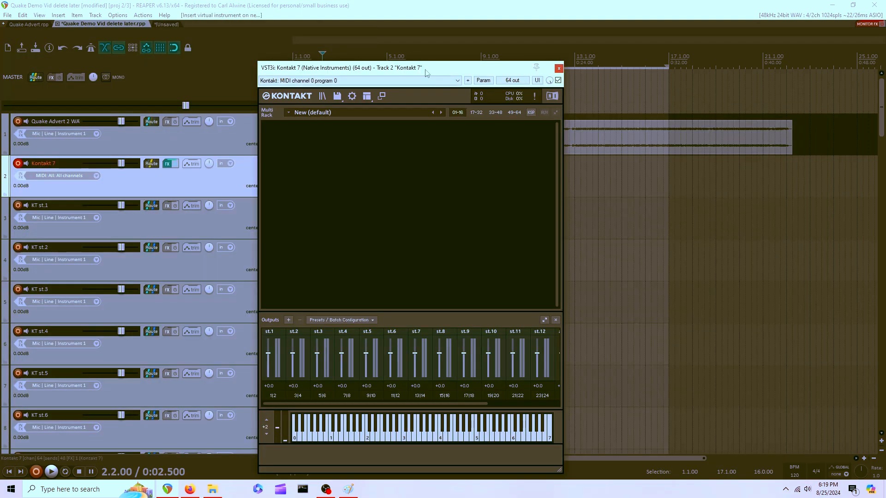
drag(421, 68, 468, 53)
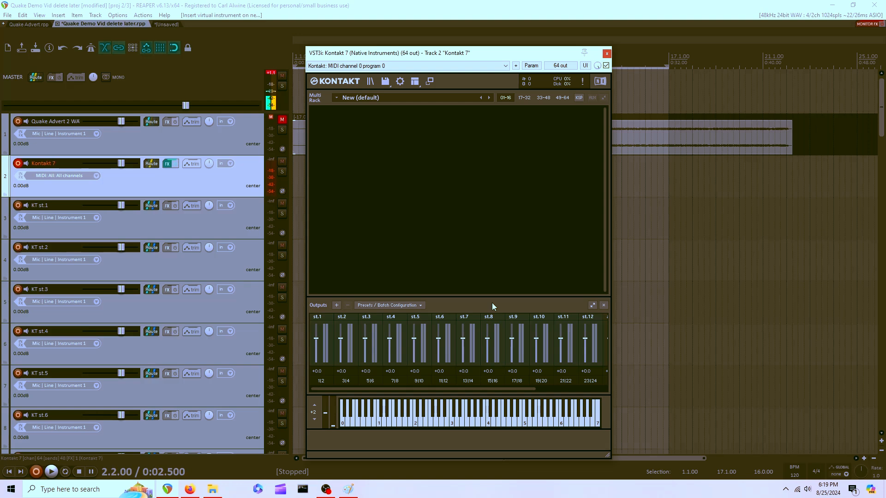
Create one 2-channel Kontakt output connected to host output KT st.1 [1], deleting the existing output channels
click(414, 84)
click(440, 132)
click(336, 305)
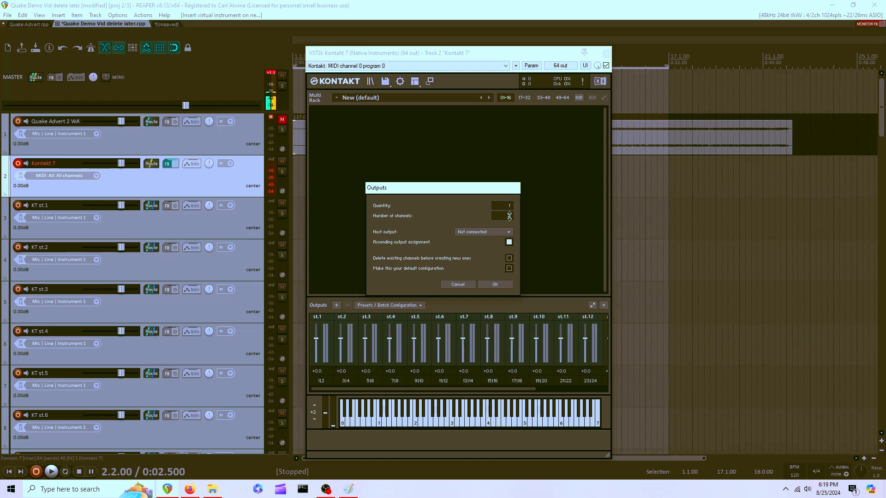
click(486, 235)
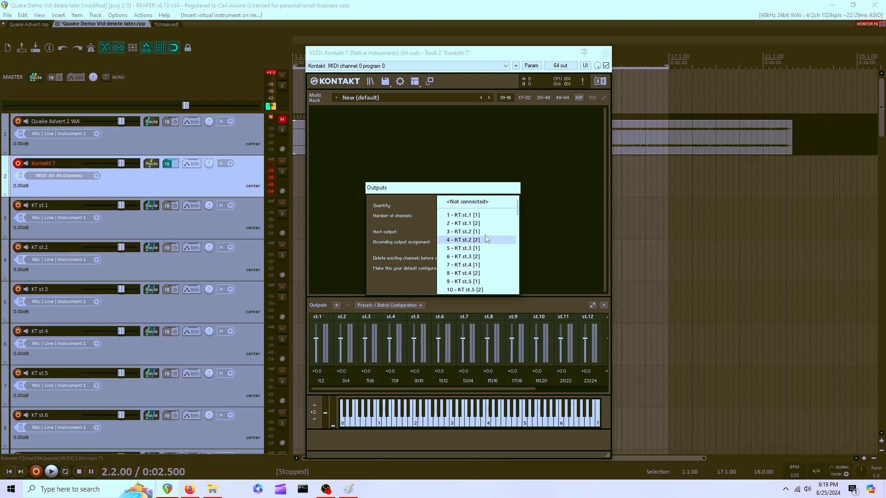
click(459, 215)
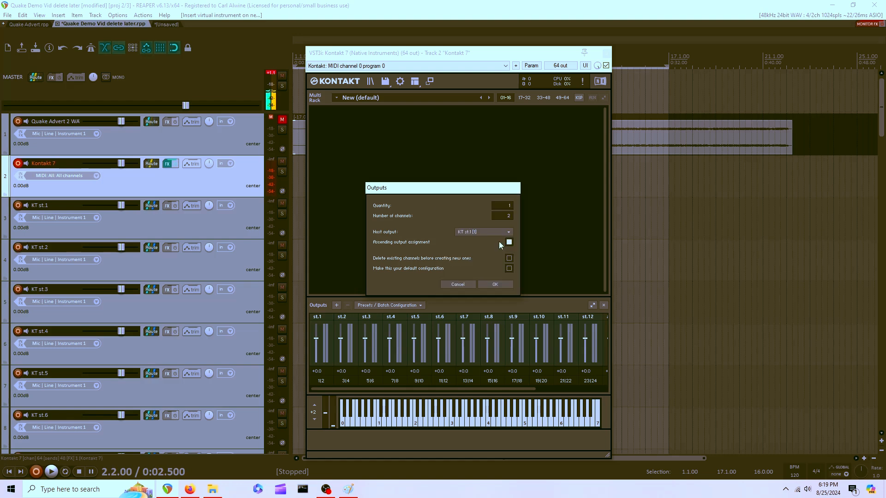
click(510, 259)
click(495, 284)
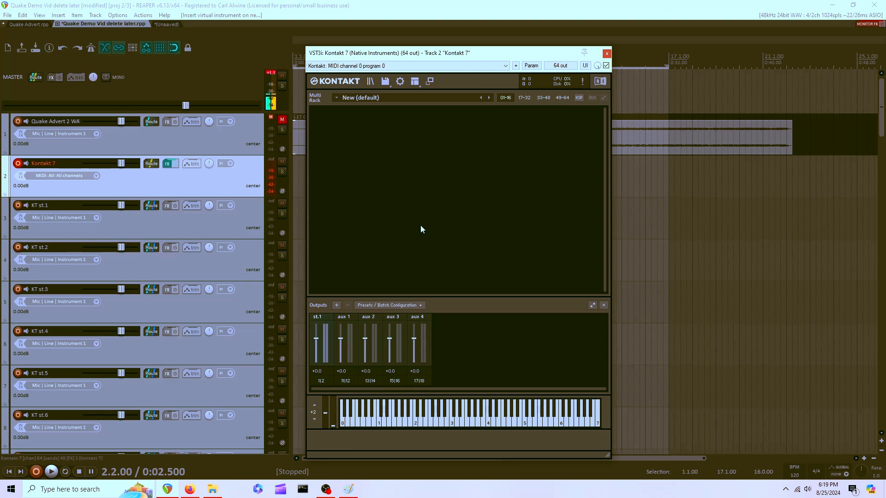
Load the Quake Bass 1.1 patch into Kontakt from the Quake Bass 1.1 folder
click(385, 83)
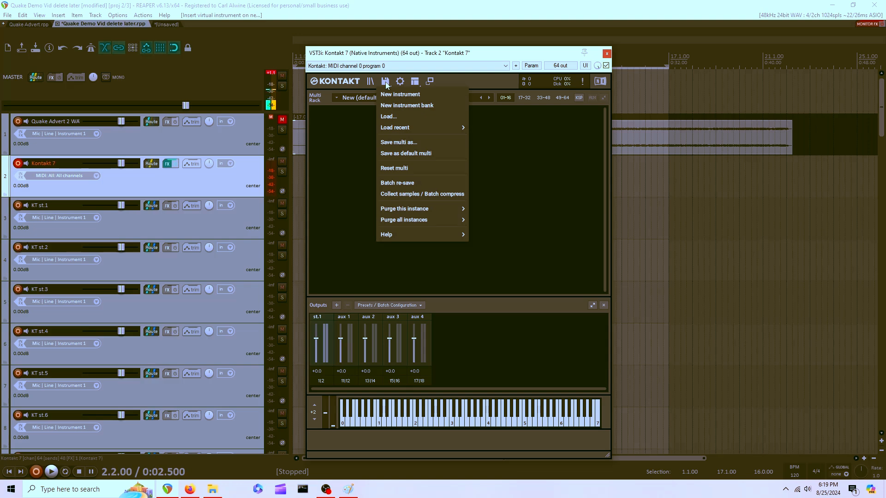
click(389, 117)
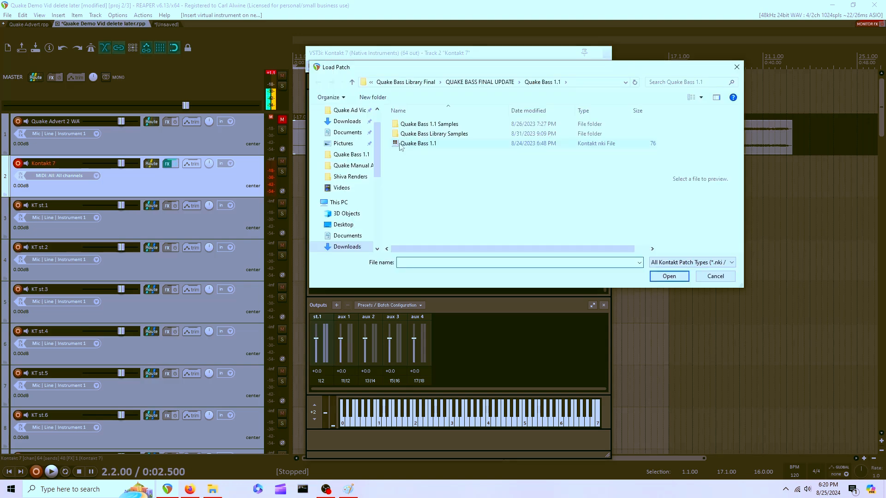
click(399, 144)
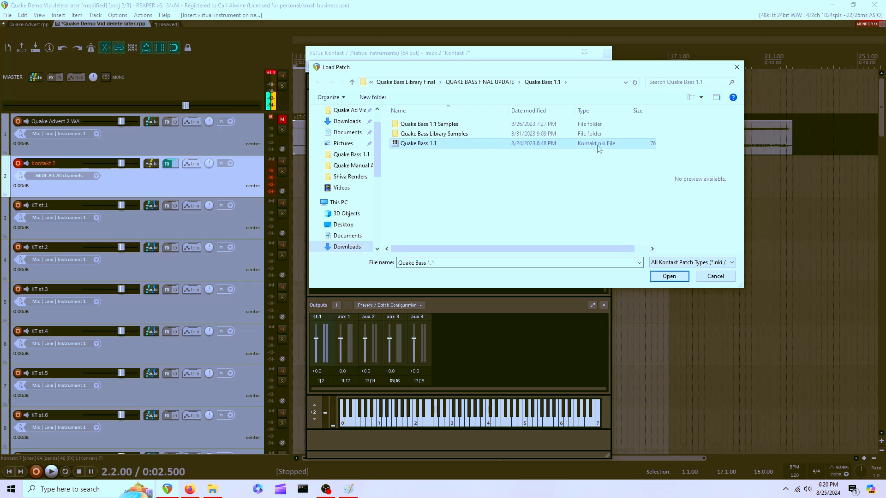
click(669, 277)
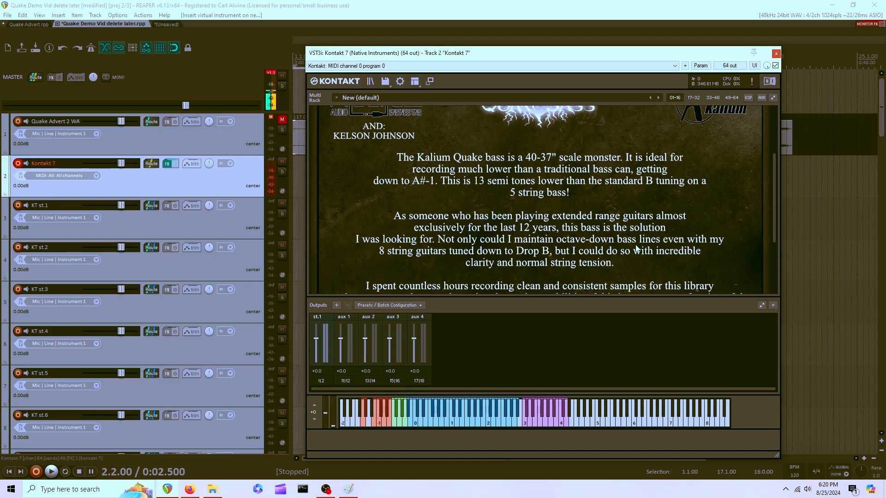
Examine the Quake Bass instrument interface, including its description, controls and list of keyswitch articulations
scroll(634, 248, down, 3)
scroll(634, 248, up, 3)
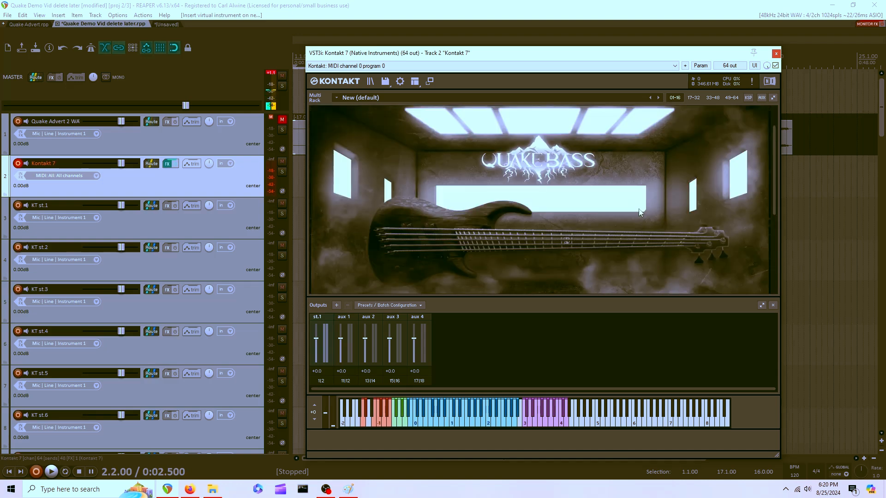
scroll(633, 209, down, 2)
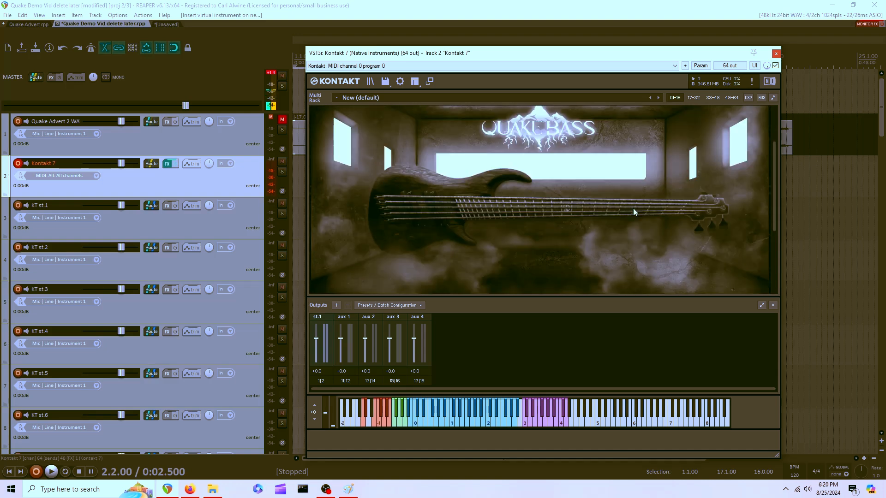
scroll(634, 209, down, 5)
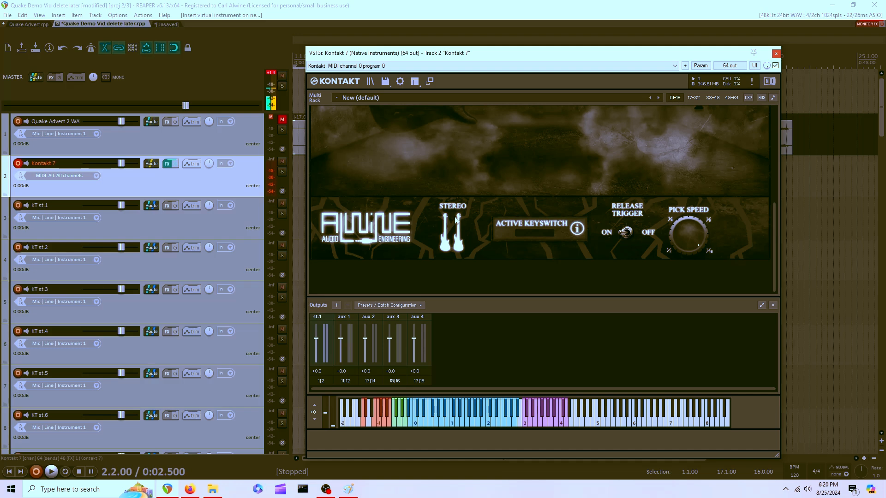
scroll(455, 220, up, 1)
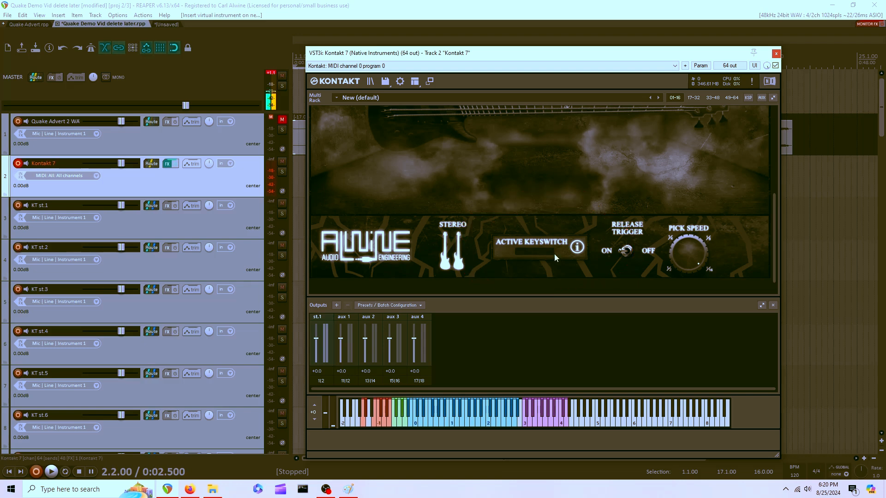
scroll(555, 254, up, 2)
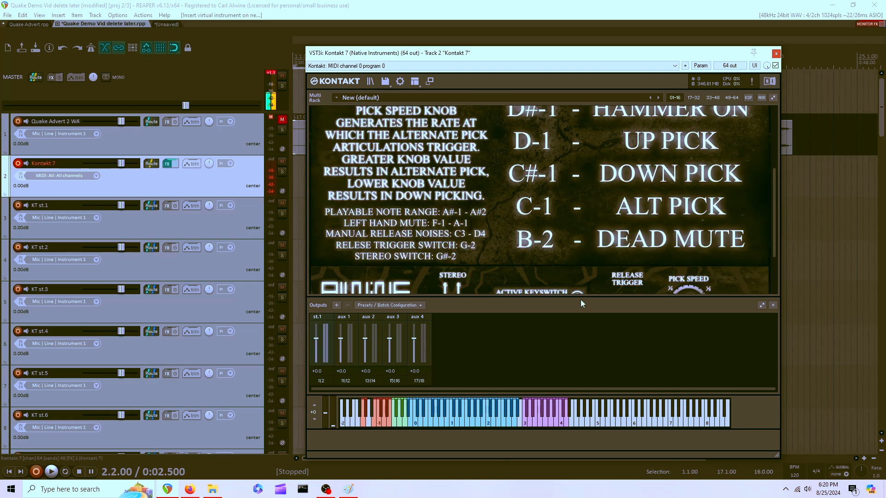
scroll(552, 283, up, 2)
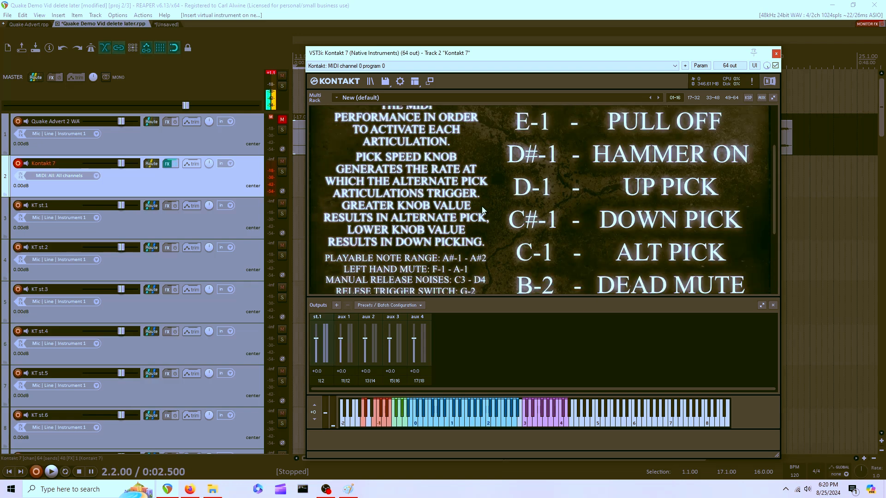
scroll(483, 210, down, 1)
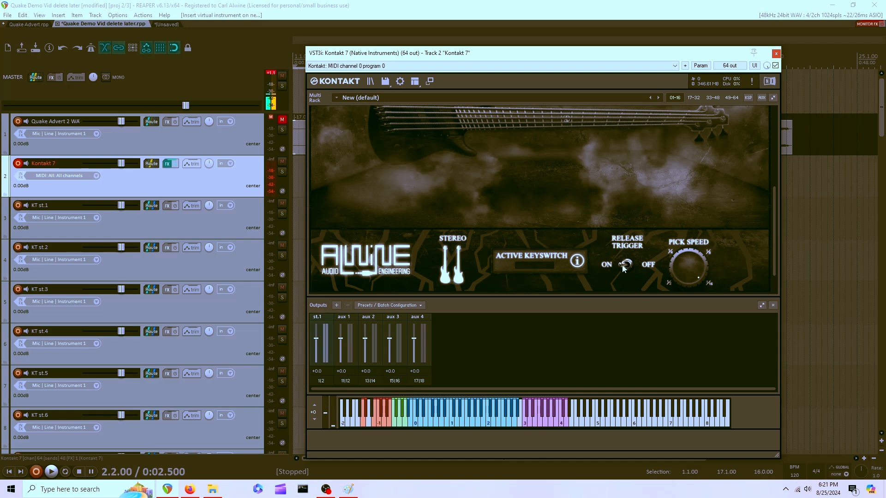
Try the Release Trigger switch and the Pick Speed knob, and reset the knob to its default
click(624, 267)
drag(688, 268, 684, 265)
drag(691, 259, 685, 268)
ctrl+click(685, 269)
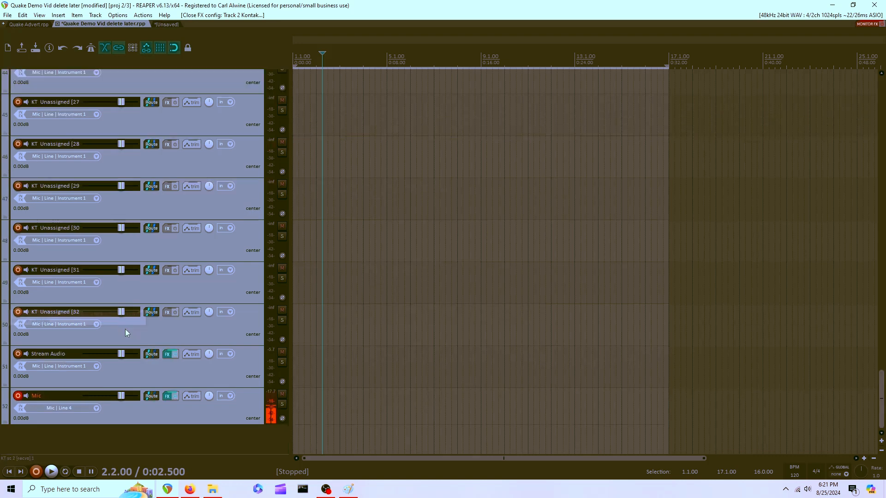
Delete the surplus Kontakt output tracks from KT st.2 through KT Unassigned [32], keeping KT st.1
shift+click(126, 329)
key(Delete)
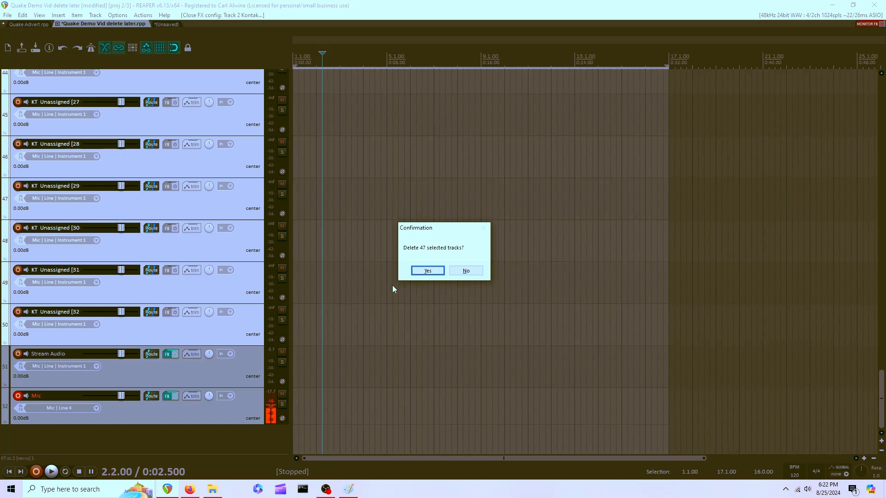
key(Return)
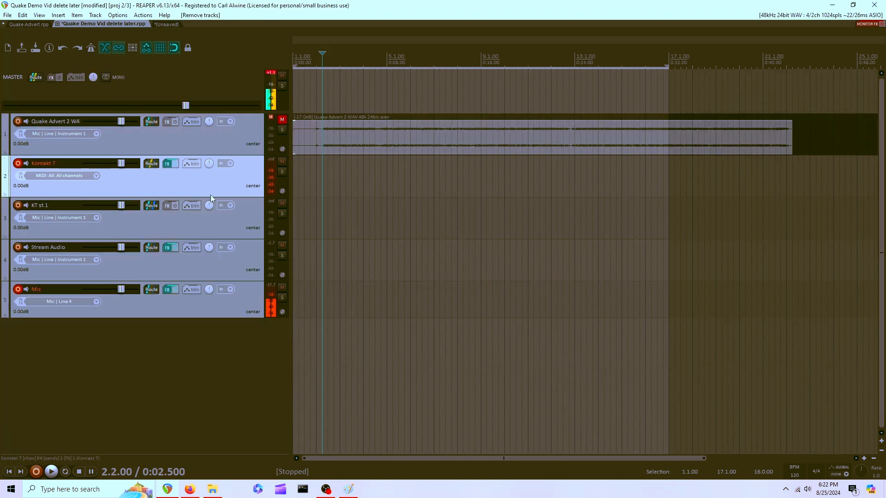
Move the Stream Audio track above Kontakt 7 and nest the Kontakt 7 and KT st.1 tracks under it
drag(212, 266, 220, 157)
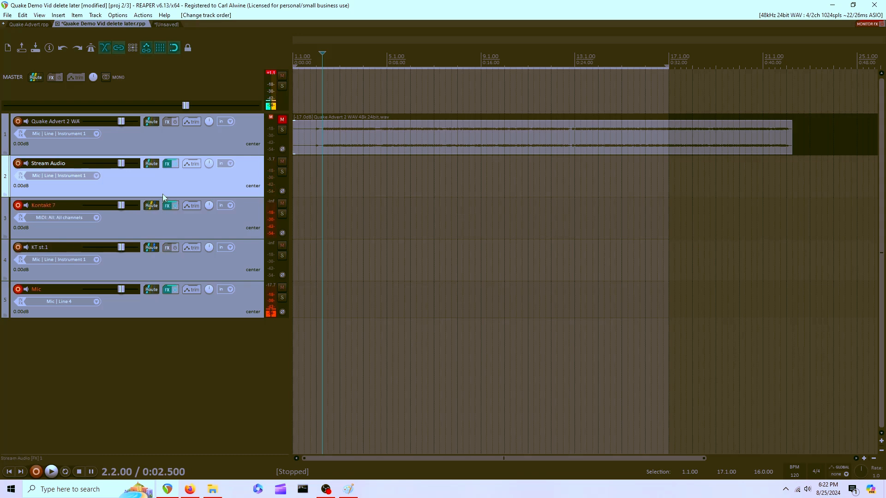
drag(248, 209, 247, 198)
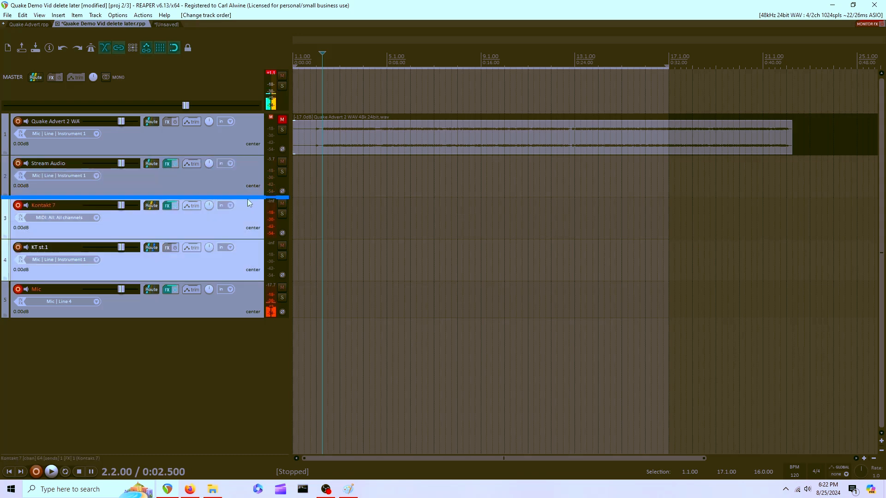
drag(247, 199, 247, 199)
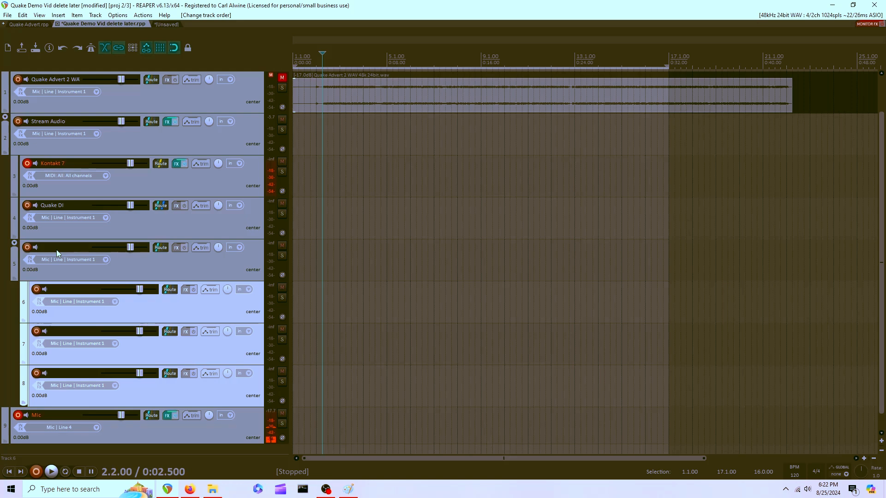
Name the unnamed folder track Quake Group and its three child tracks Sub, Clean and Dist
double_click(57, 250)
text(Quake Group)
key(Tab)
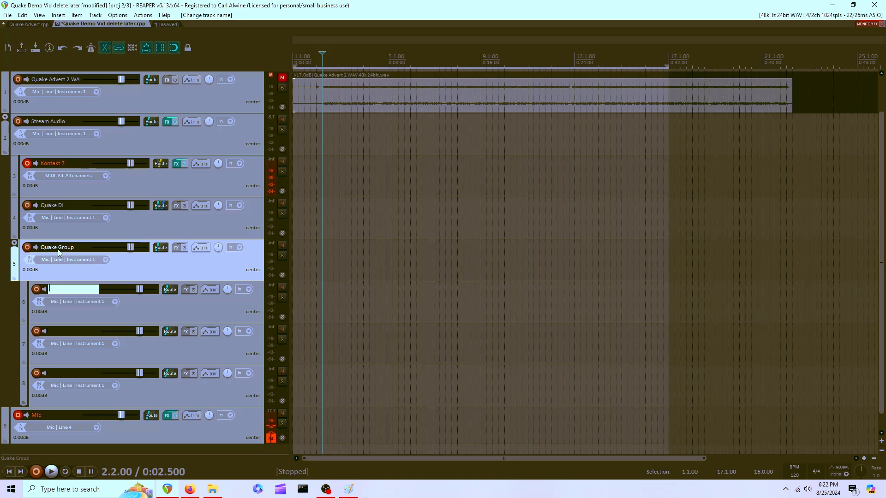
text(Sub)
key(Tab)
text(Clean)
key(Tab)
text(Dist)
key(Return)
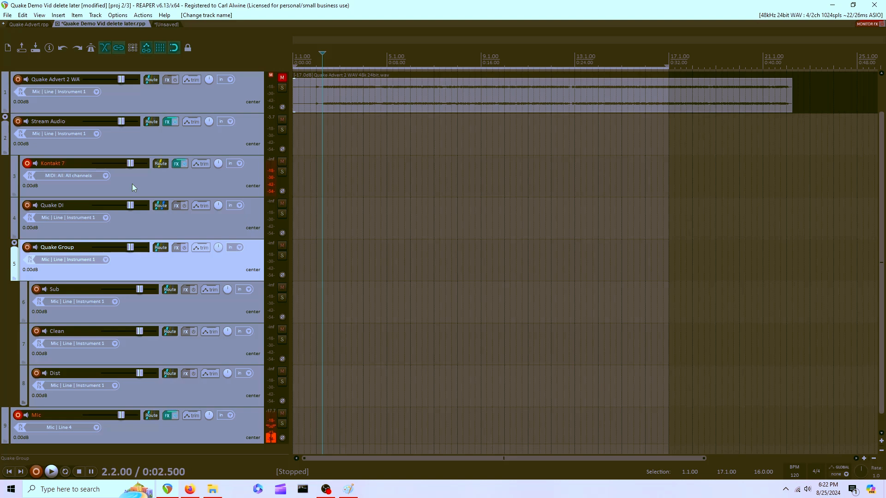
Send the Quake DI track to the Sub, Clean and Dist tracks and disable its parent send
drag(165, 206, 170, 291)
drag(170, 290, 169, 291)
click(158, 205)
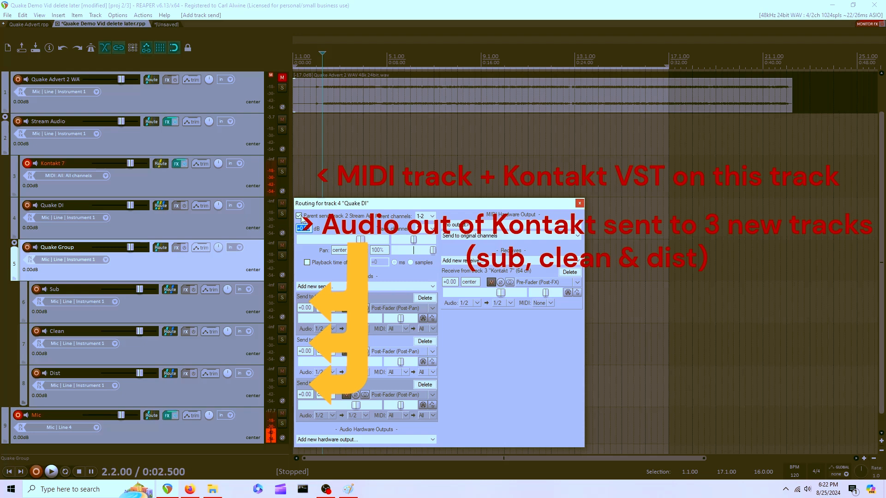
click(300, 217)
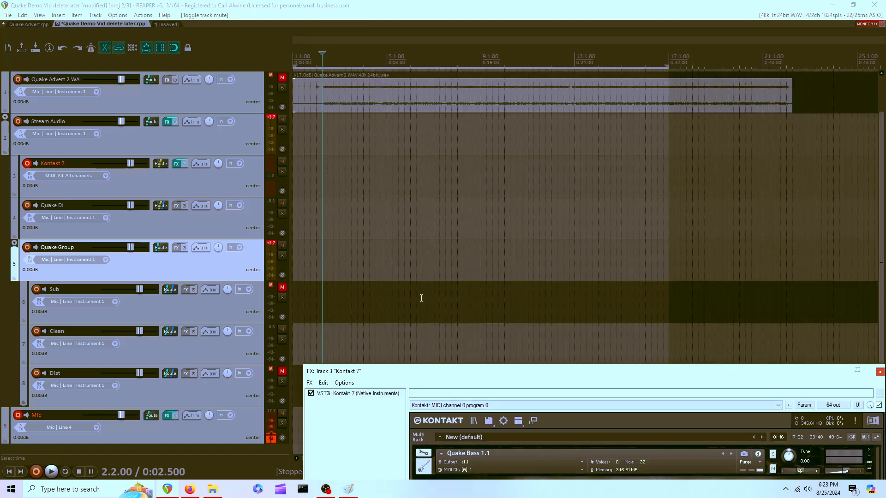
Set the time selection from 1.1.00 to 9.1.00 and insert a new MIDI item on the Kontakt 7 track
scroll(421, 298, up, 2)
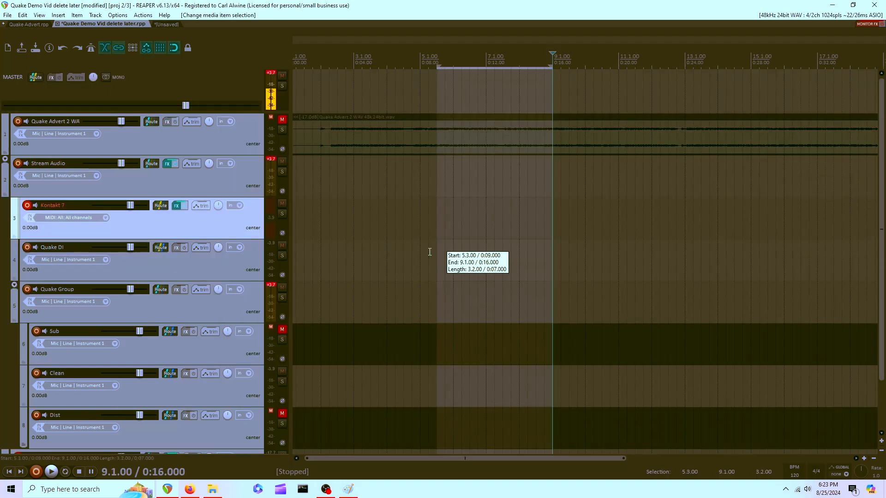
drag(429, 252, 296, 252)
click(58, 15)
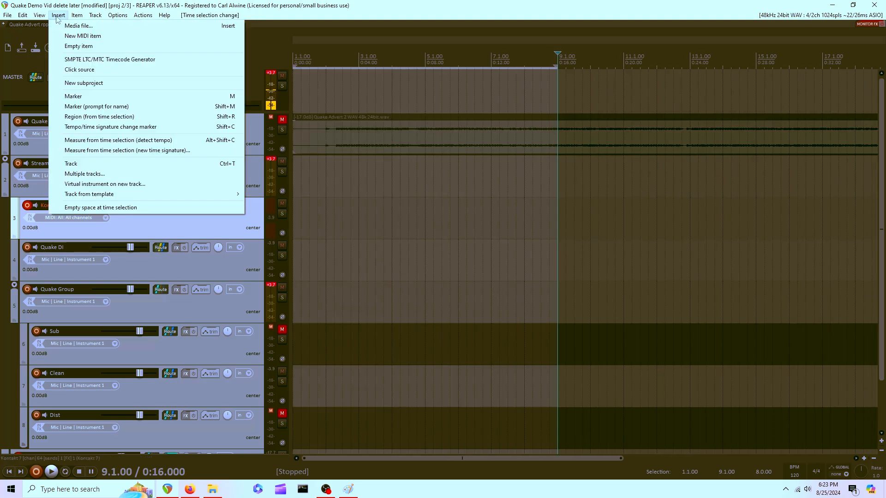
click(82, 35)
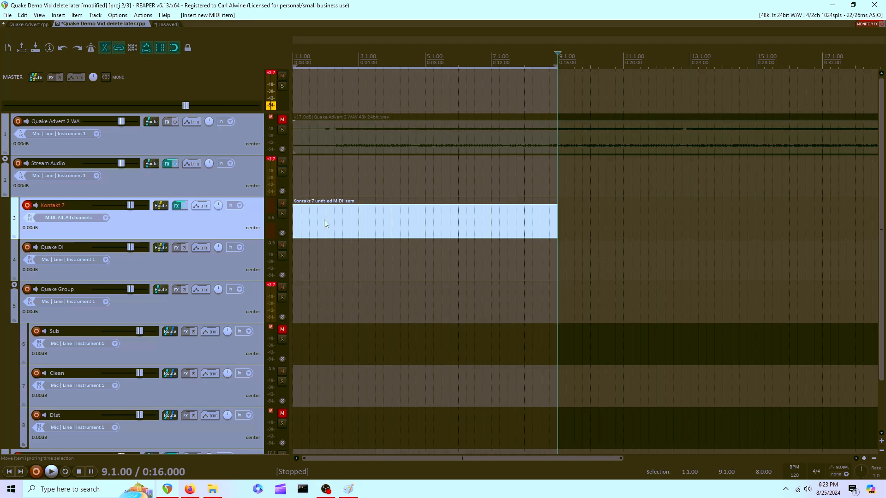
Open the Kontakt 7 MIDI item for editing, add a note at the start of bar 1 and move it down to A#-1
double_click(324, 224)
click(434, 331)
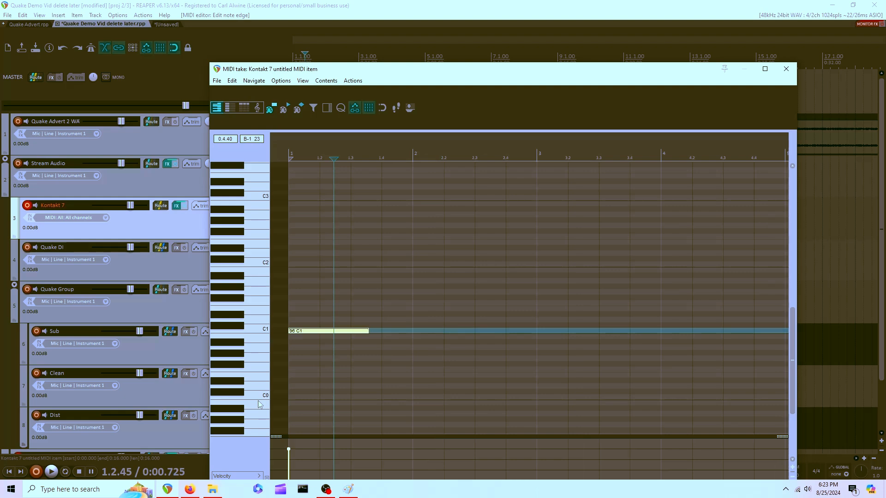
drag(295, 331, 295, 403)
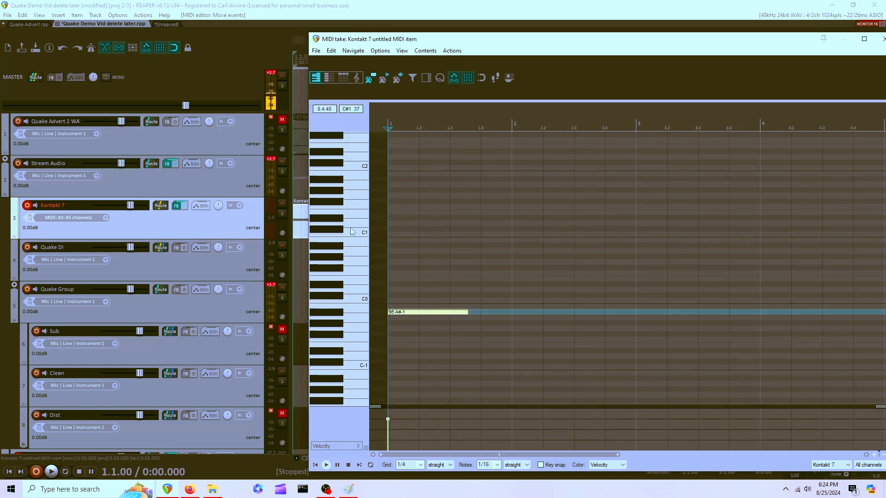
Open the note name of the E0 key for editing, confirm it without entering a name, and close the MIDI editor
click(361, 286)
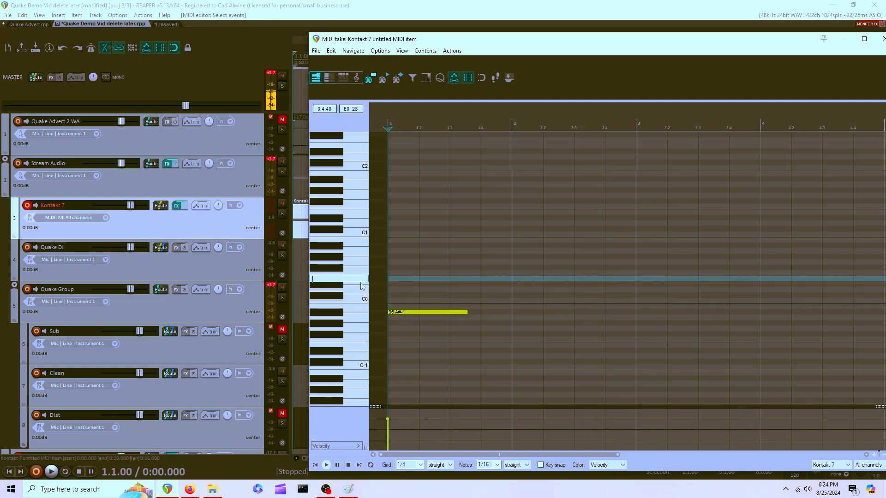
key(Return)
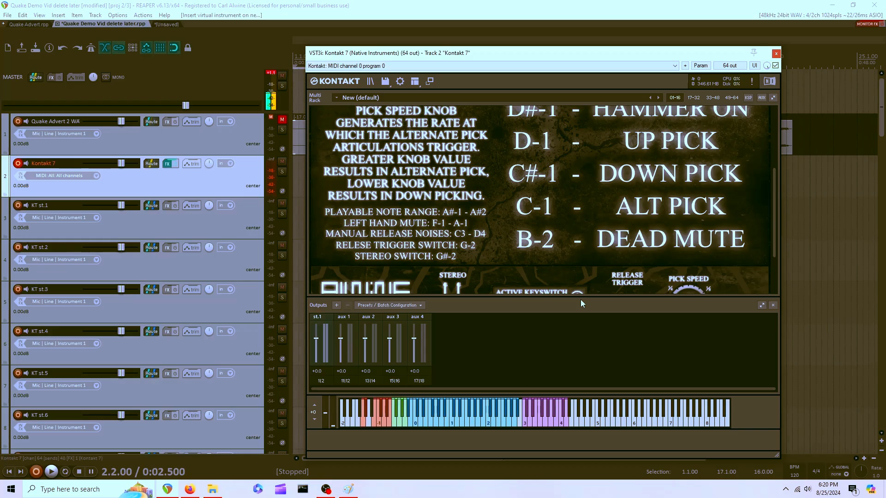
scroll(552, 282, up, 2)
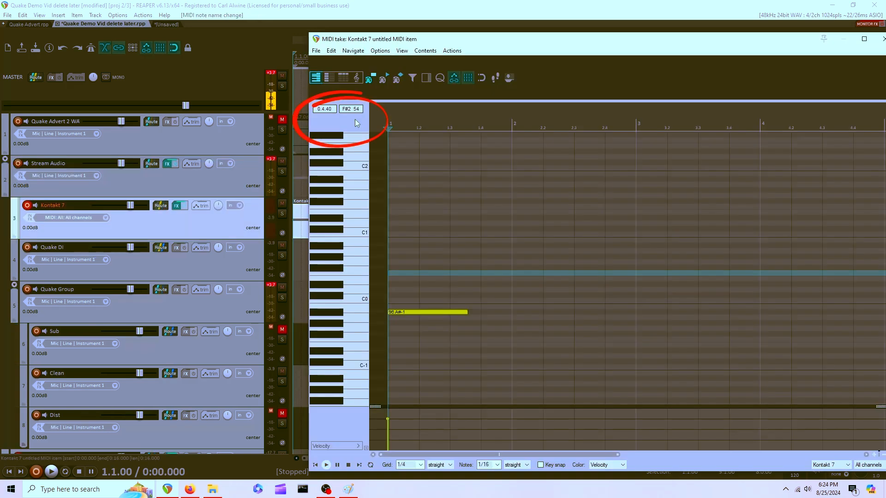
right_click(356, 119)
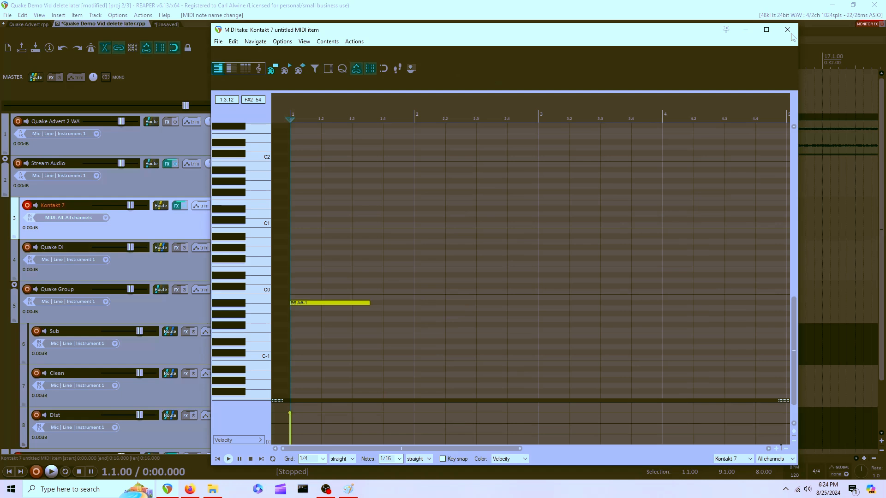
click(787, 30)
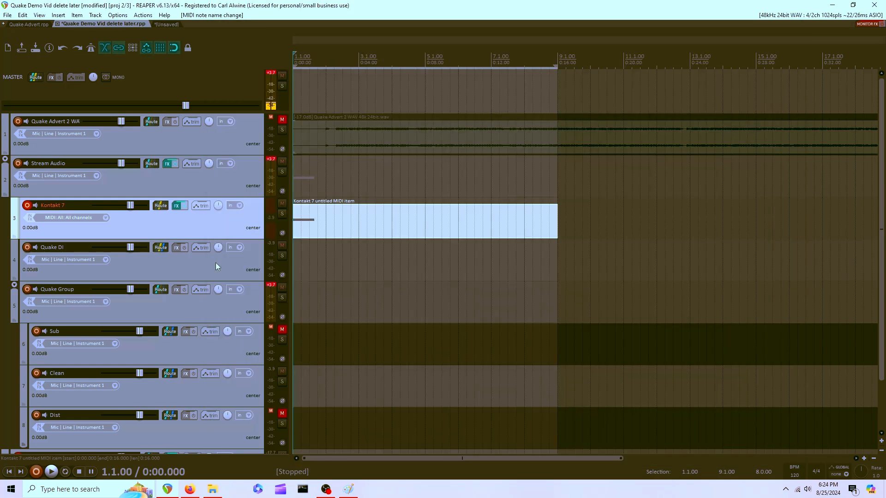
Open the save track template dialog for the tracks from Kontakt 7 to Dist, with track items included
scroll(215, 262, down, 1)
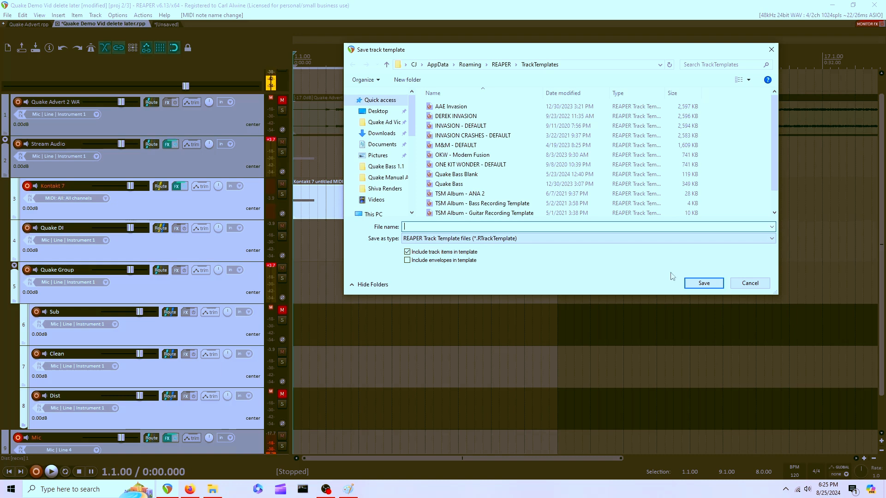
right_click(160, 435)
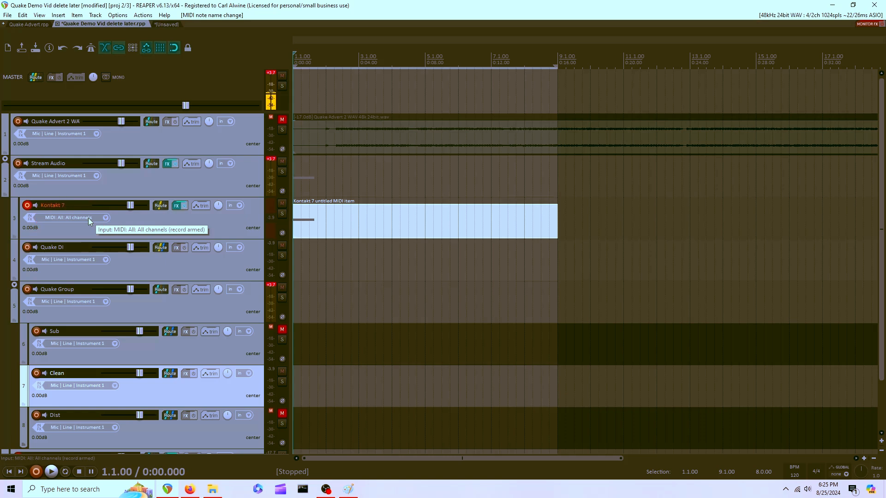
click(235, 225)
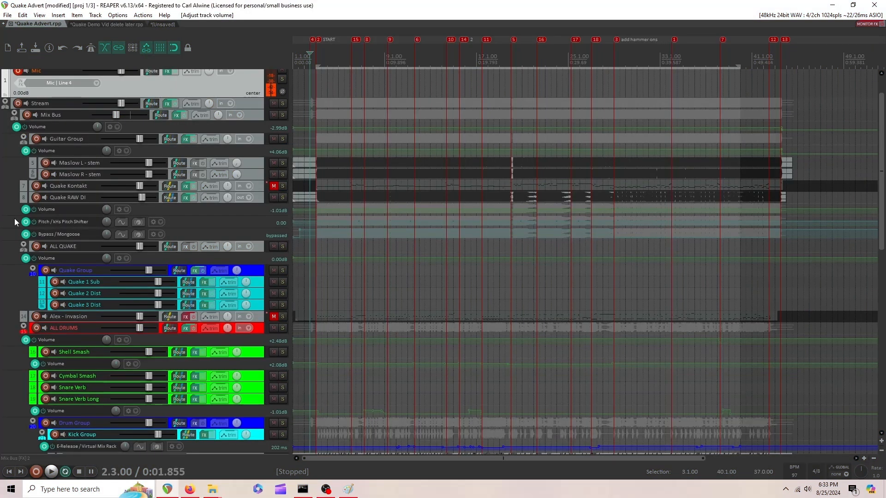
Play the Quake Advert project from the start of bar 2 and stop playback
scroll(13, 209, up, 1)
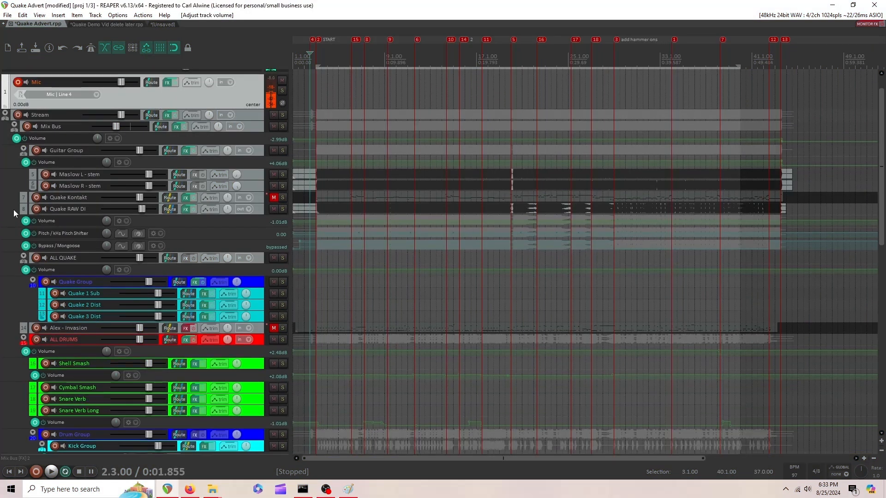
click(307, 153)
key(space)
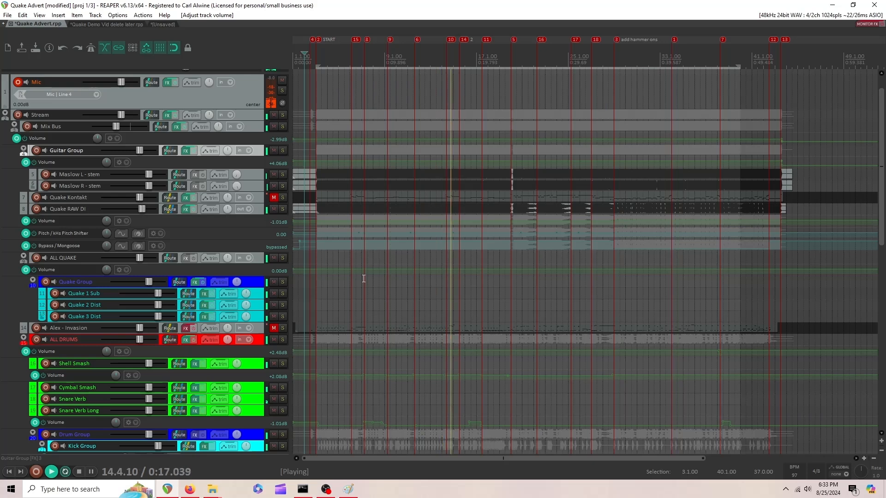
key(space)
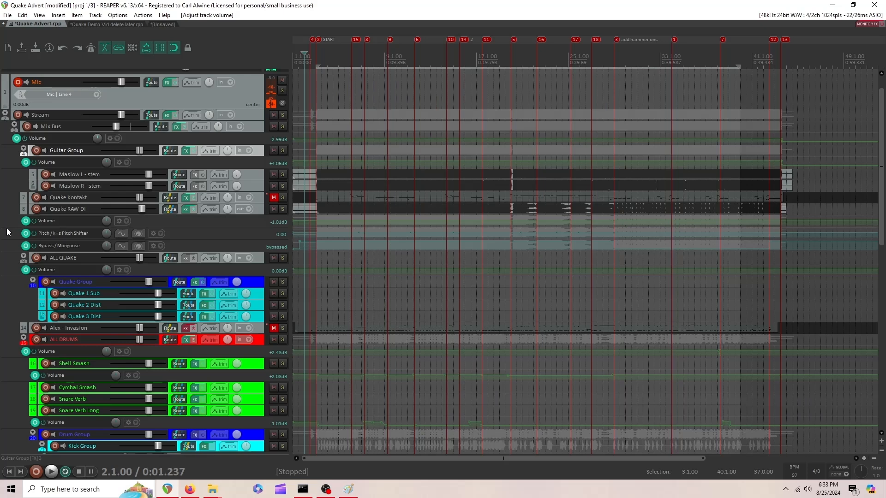
Select the Quake RAW DI, Quake 2 Dist and Quake 3 Dist tracks in turn to review the bass routing
click(256, 210)
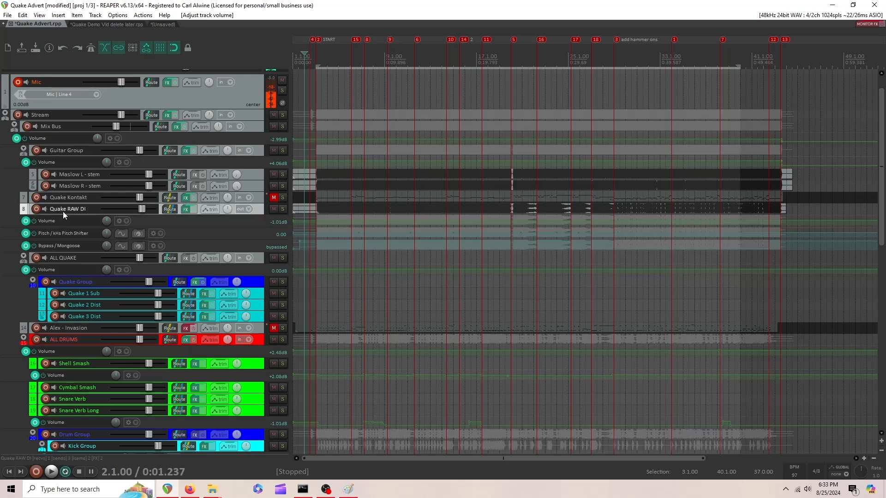
mouse_move(167, 210)
click(259, 305)
click(257, 316)
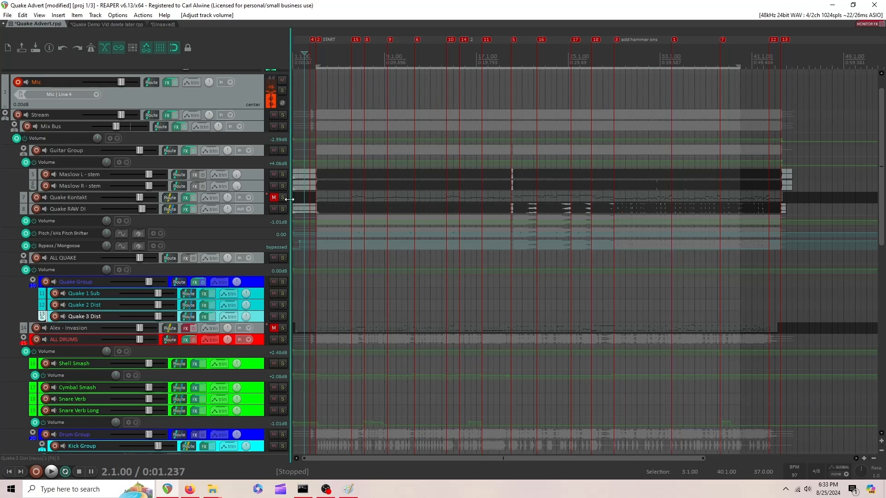
Open the Quake Kontakt MIDI item in the editor, solo the ALL QUAKE track and mute the Quake Kontakt track
double_click(364, 198)
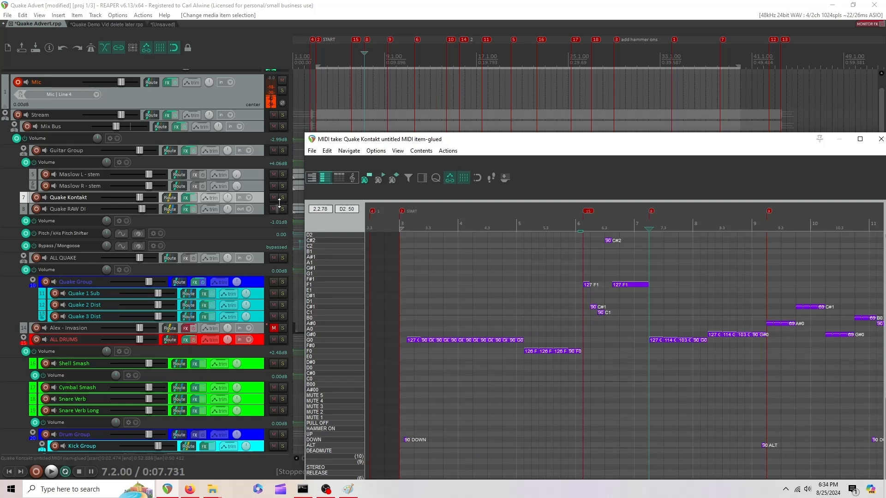
click(283, 258)
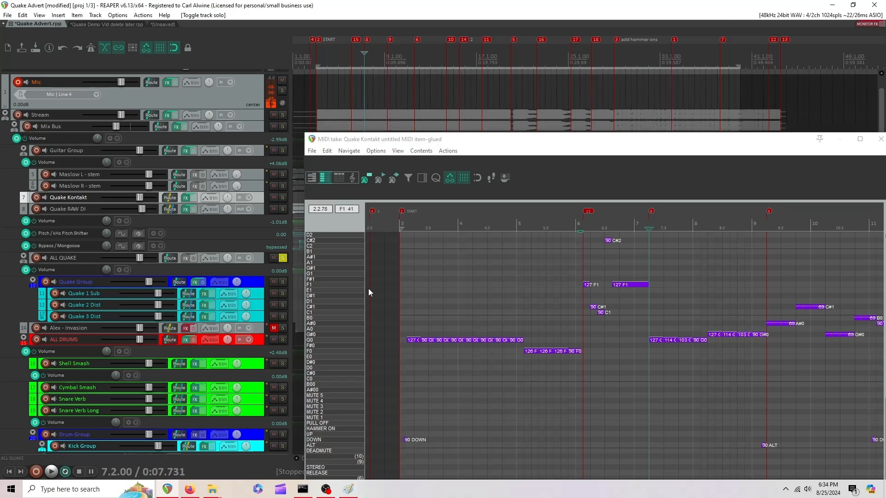
click(274, 197)
Play the soloed ALL QUAKE track from the start of bar 3, stop playback and unsolo the track
key(space)
key(space)
click(398, 299)
key(space)
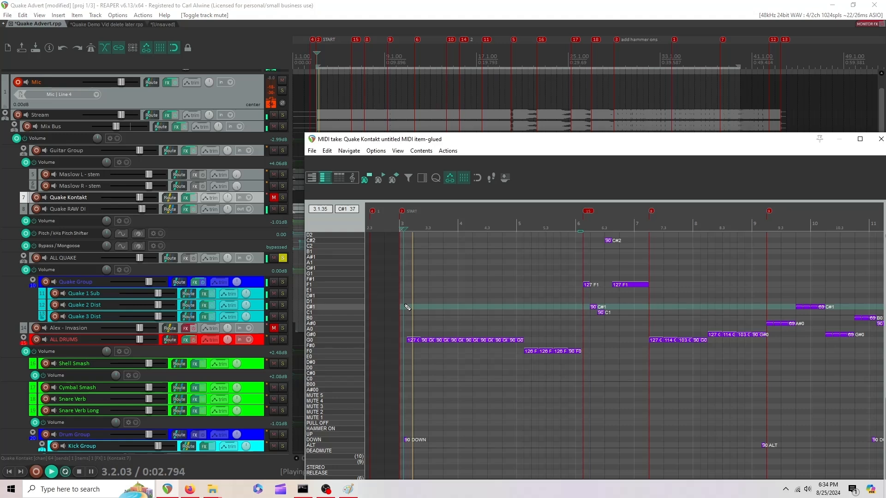
key(space)
click(283, 258)
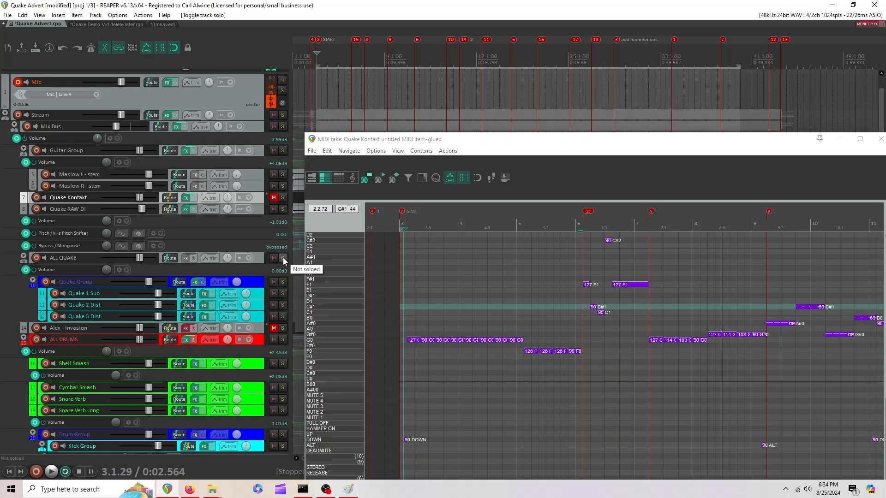
Disable the Quake Group effects while playing the soloed Quake 1 Sub track, then stop playback and unsolo the sub
key(space)
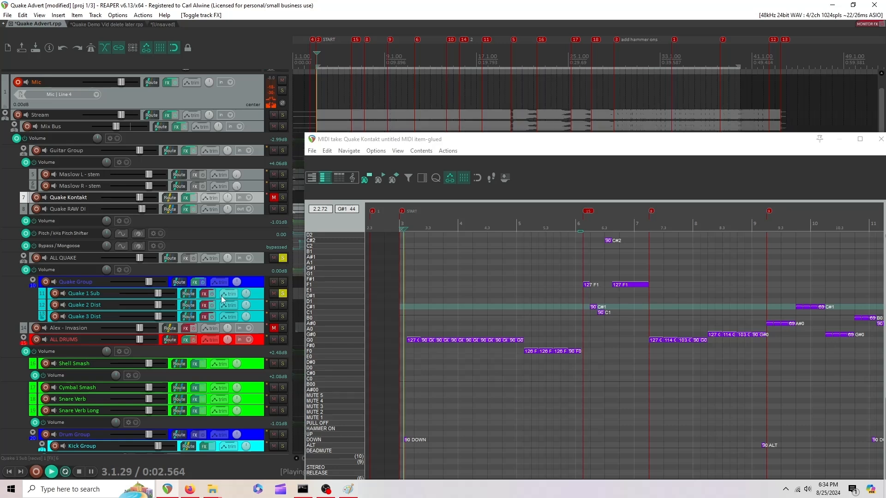
click(204, 283)
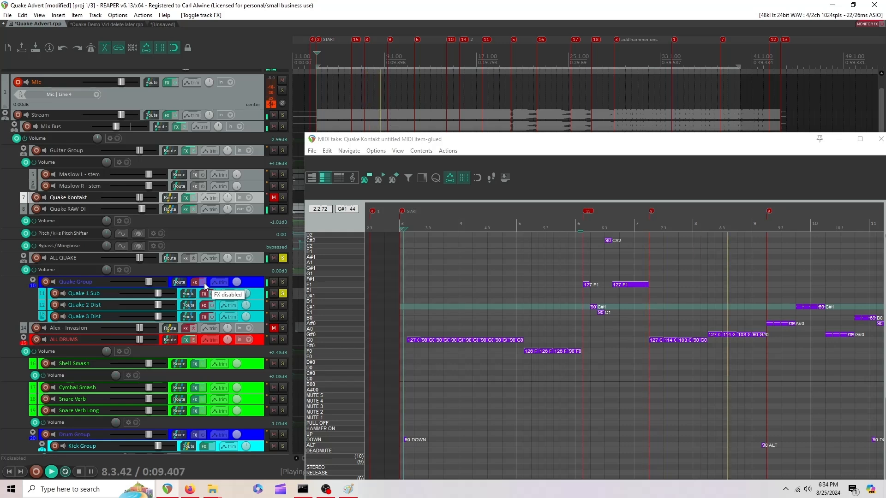
key(space)
click(282, 294)
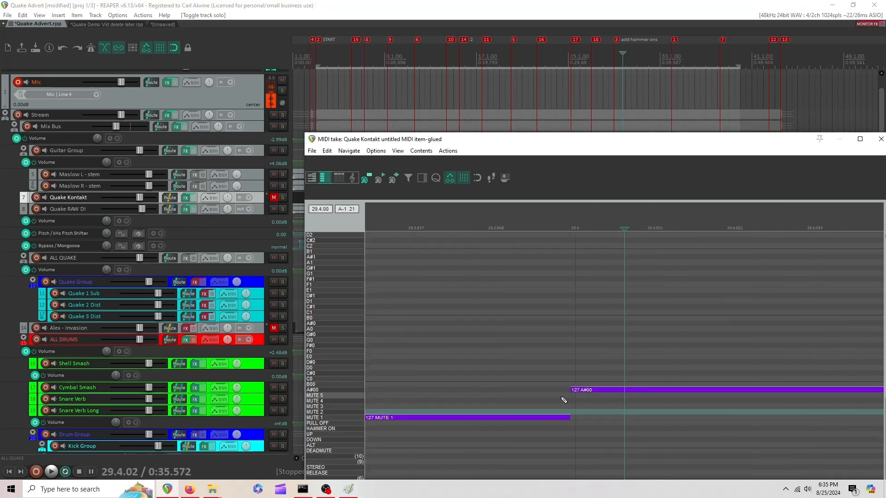
Select the A#00, MUTE 1 and first C0 notes between bar 29 and the end of bar 30 in the Quake Kontakt item
scroll(648, 400, down, 5)
scroll(648, 400, down, 12)
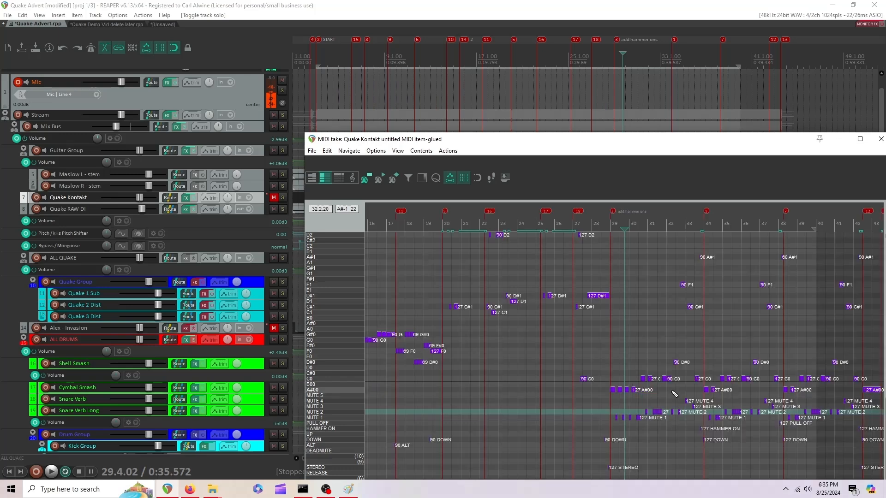
scroll(674, 394, down, 6)
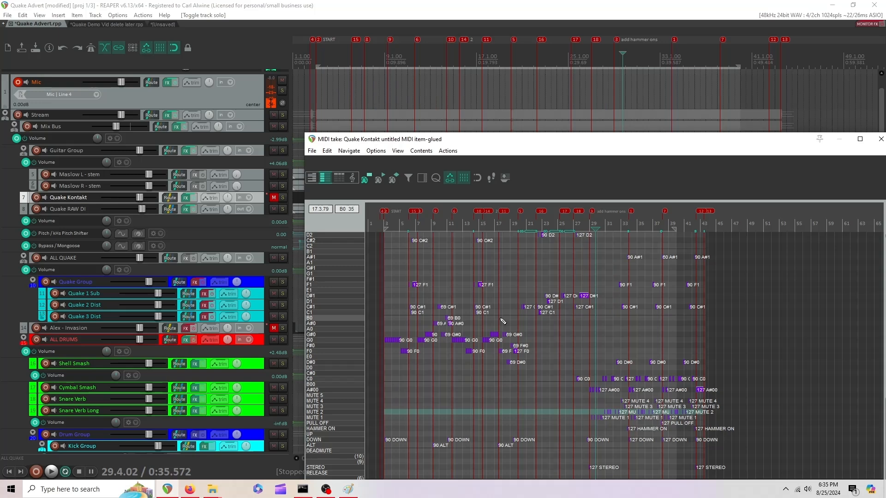
scroll(503, 322, up, 6)
drag(556, 435, 696, 436)
key(ctrl+z)
drag(541, 359, 708, 433)
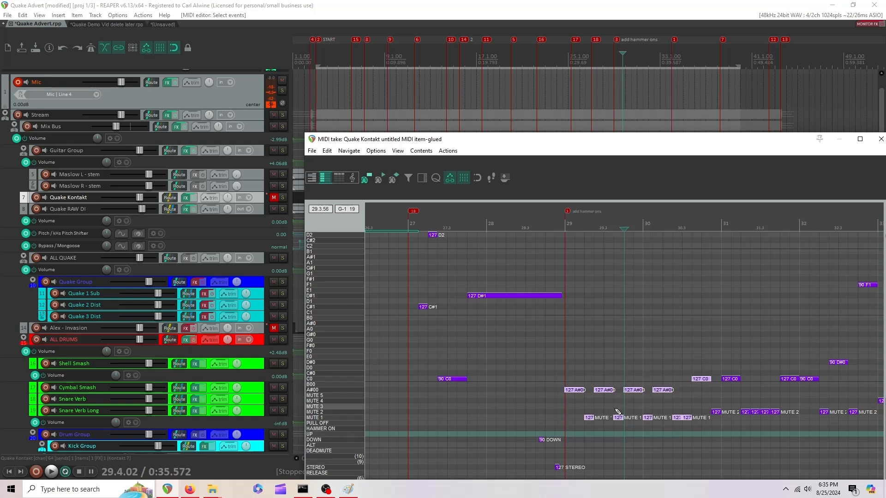
Try to humanize the selected notes with timing 18%, velocity 0% and timing bias 100%
key(h)
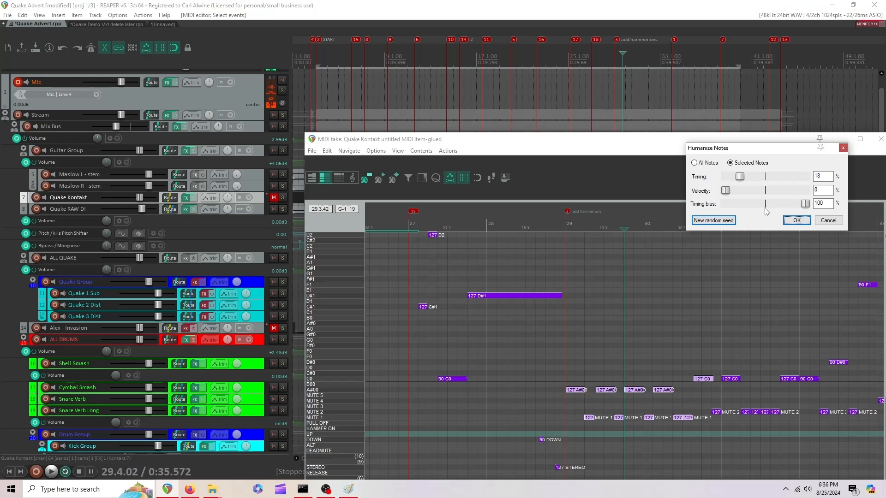
key(Return)
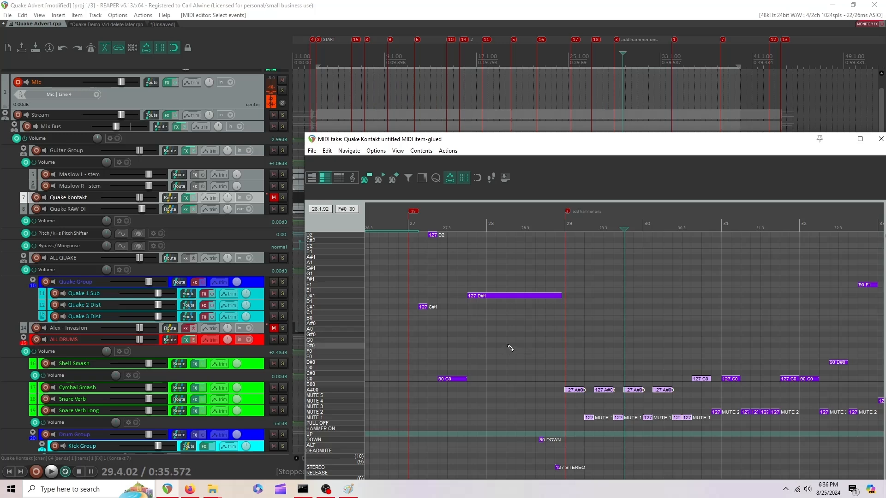
key(q)
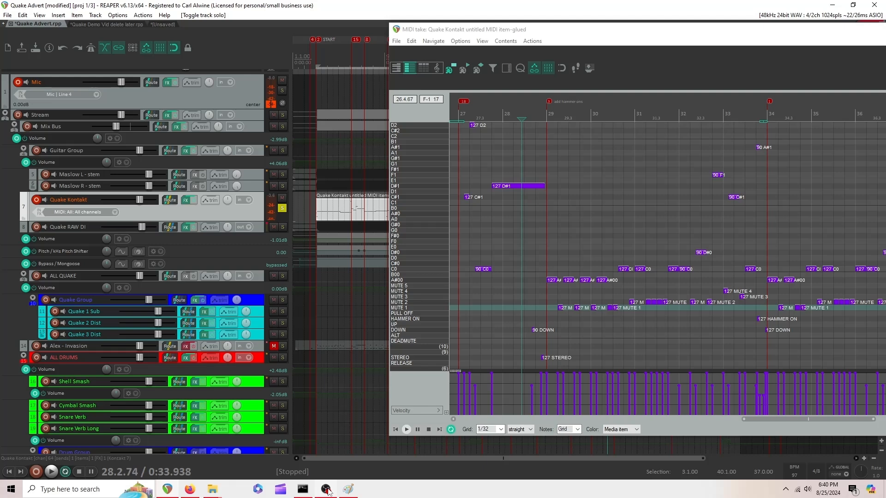
Unsolo the Quake Kontakt track, start playback, audition the Guitar Group in solo, then unsolo it and stop
click(282, 208)
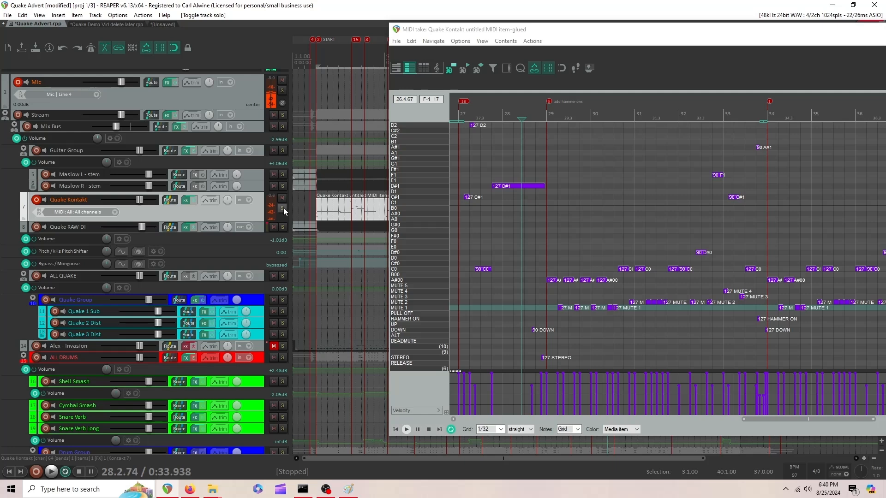
key(space)
click(282, 150)
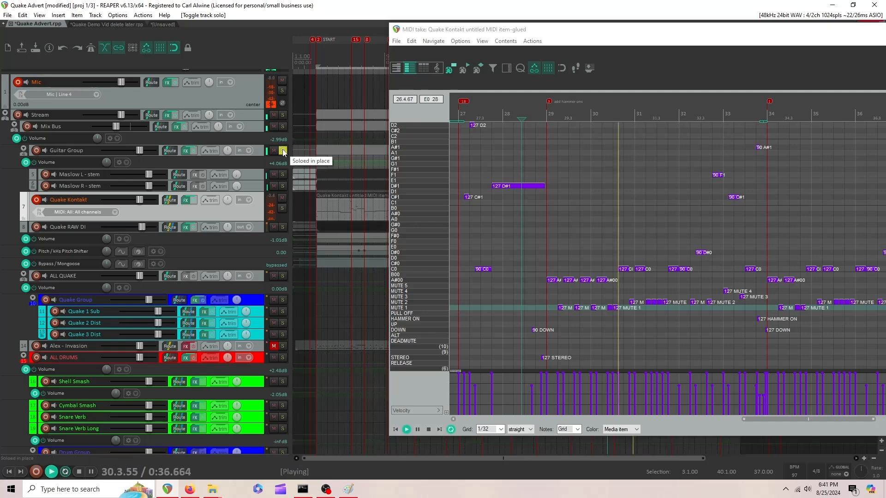
click(283, 151)
key(space)
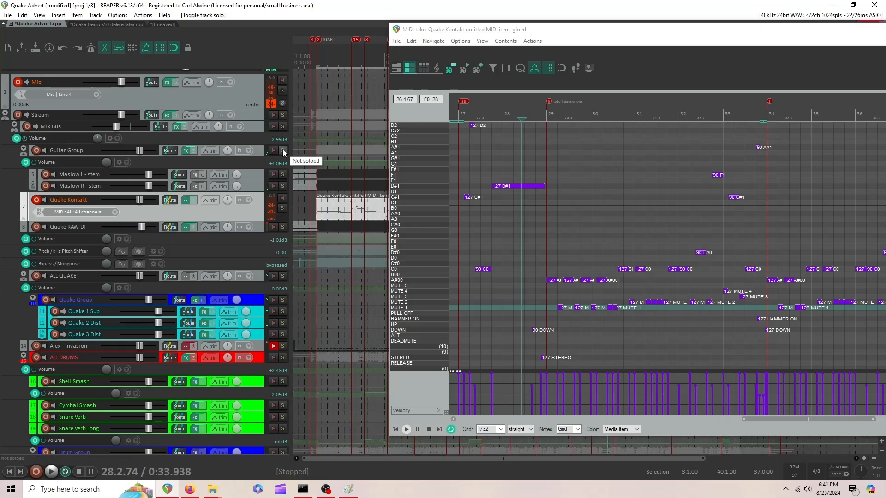
Solo the Guitar Group and ALL QUAKE tracks and play them together
click(282, 149)
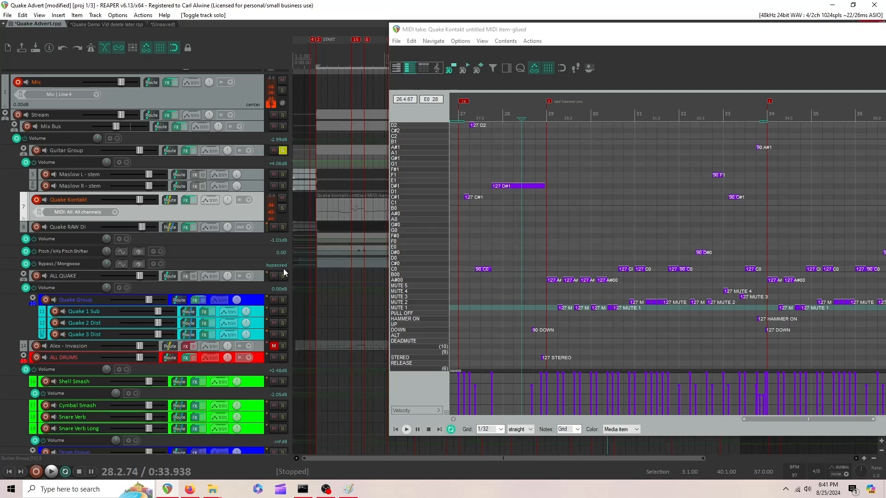
click(283, 276)
key(space)
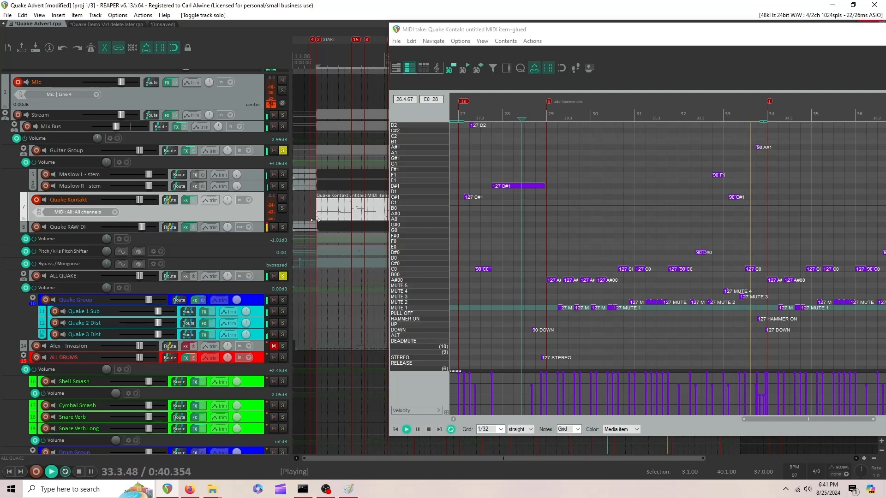
key(space)
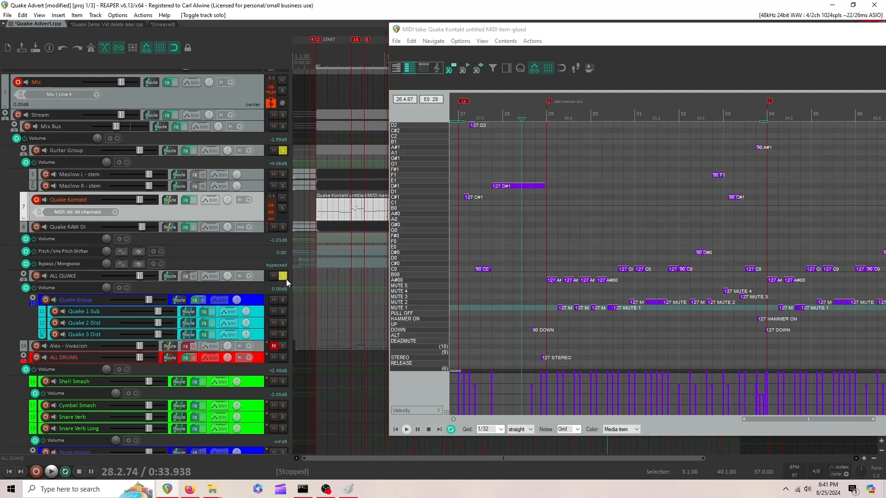
Unsolo the ALL QUAKE and Guitar Group tracks and play the full mix
click(286, 279)
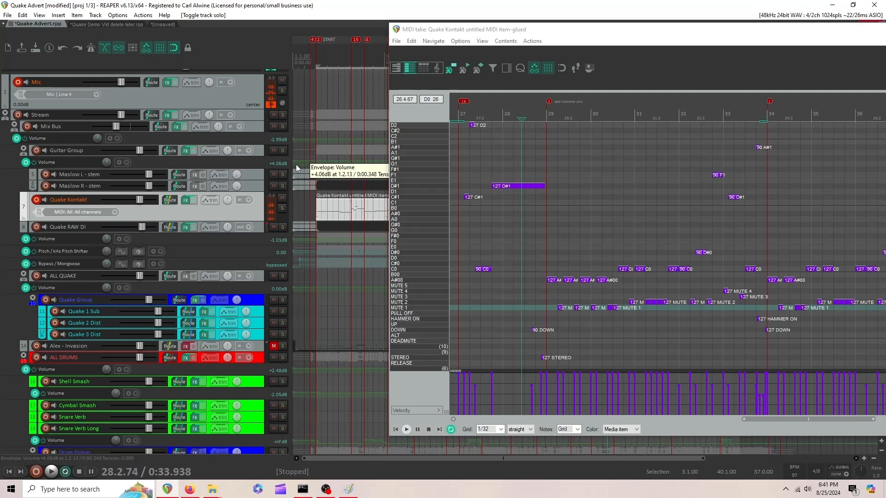
key(space)
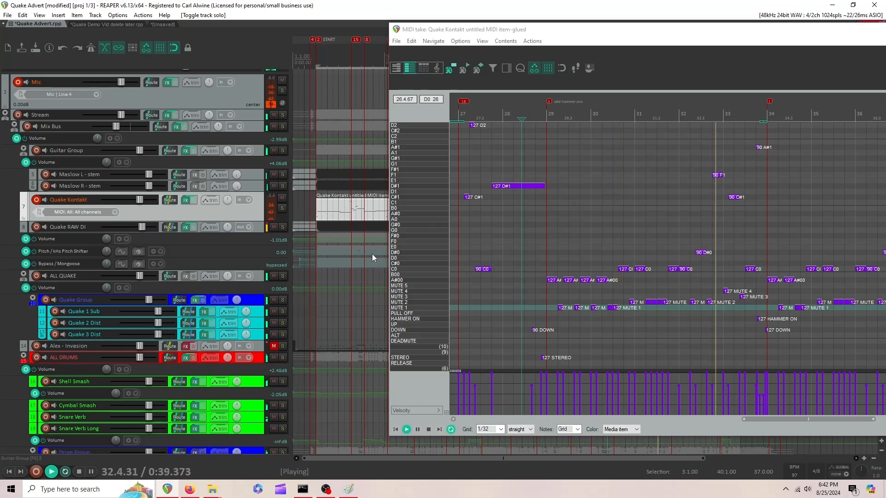
key(space)
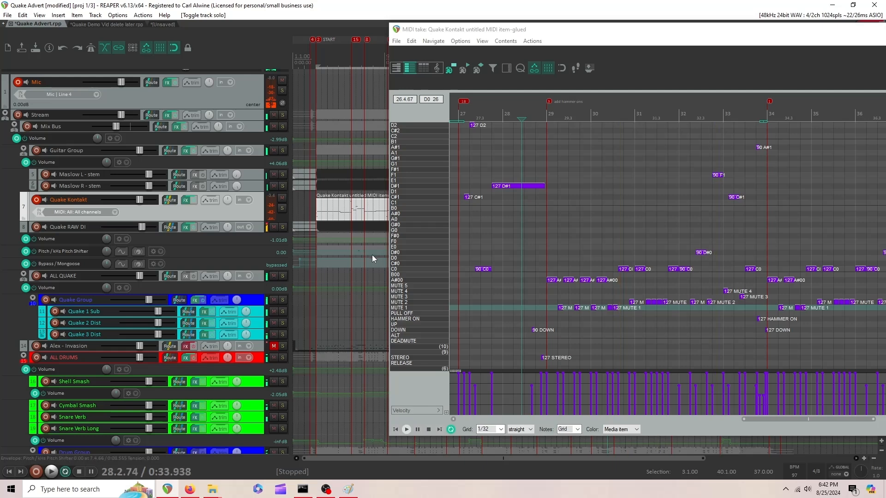
Play the full mix through the hammer-on passage around bar 34 and stop playback
key(space)
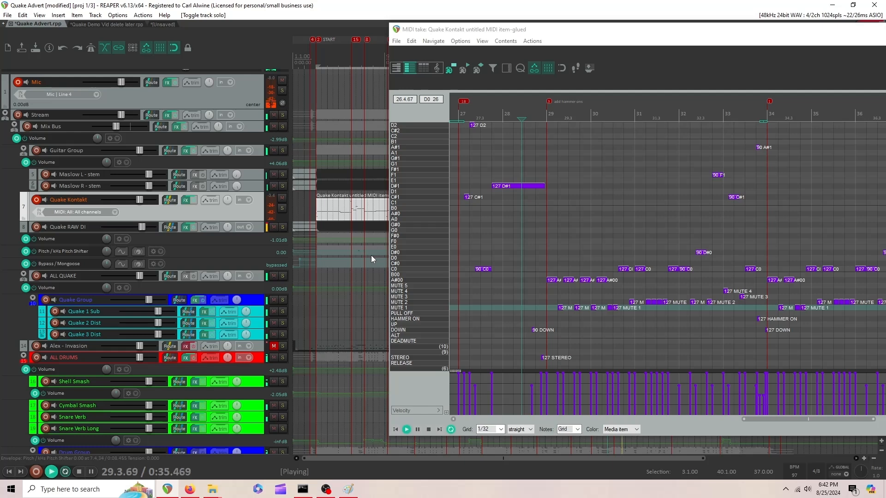
key(space)
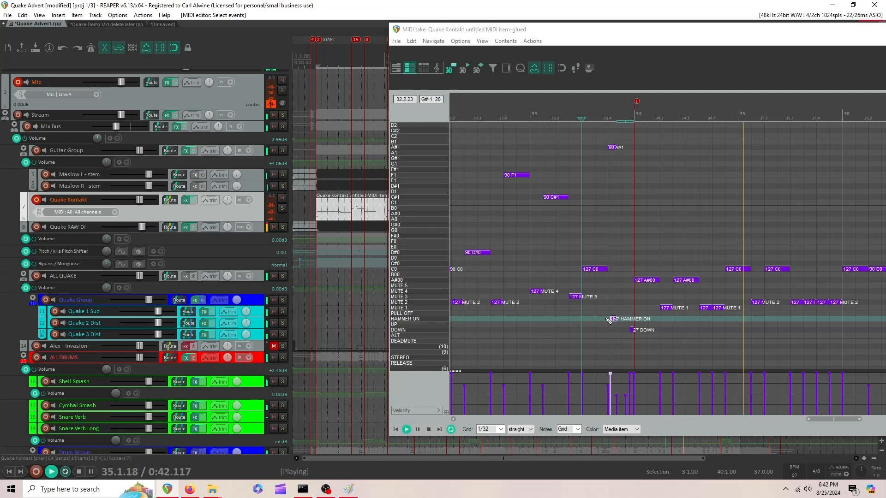
key(space)
Examine the articulation and note rows of the Quake Kontakt MIDI take, auditioning the mute rows and playable notes
scroll(739, 318, down, 6)
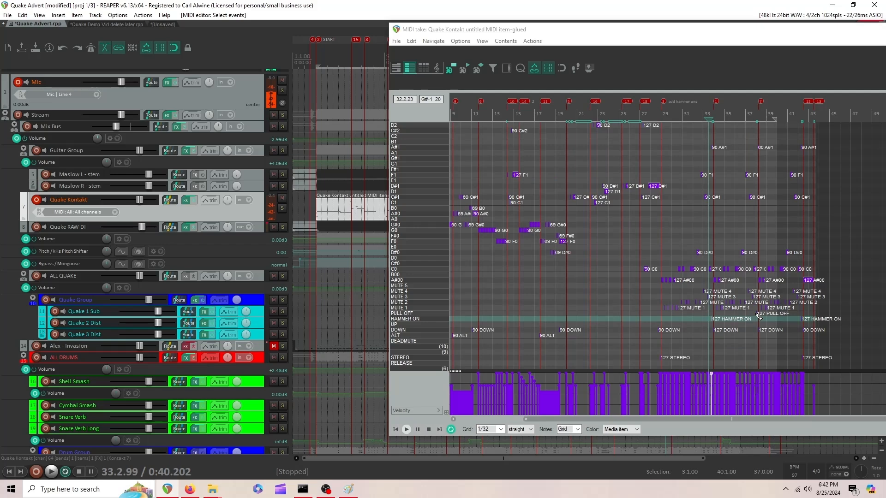
scroll(758, 316, down, 2)
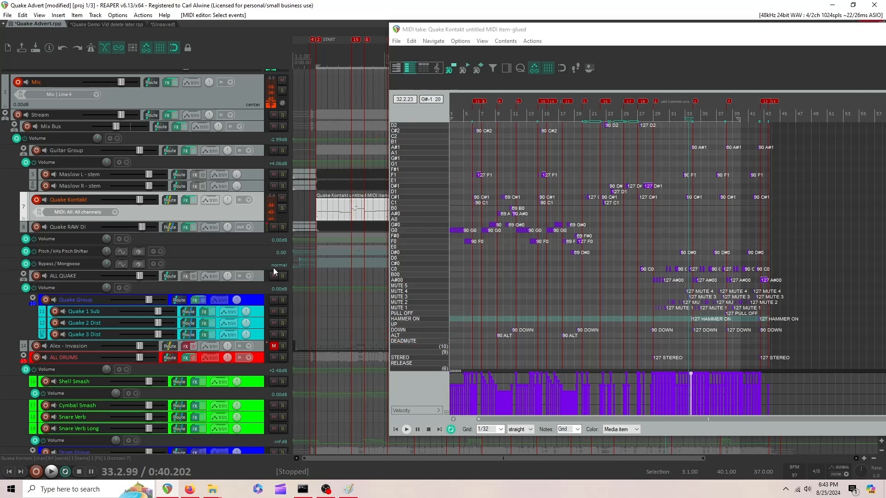
scroll(419, 173, up, 4)
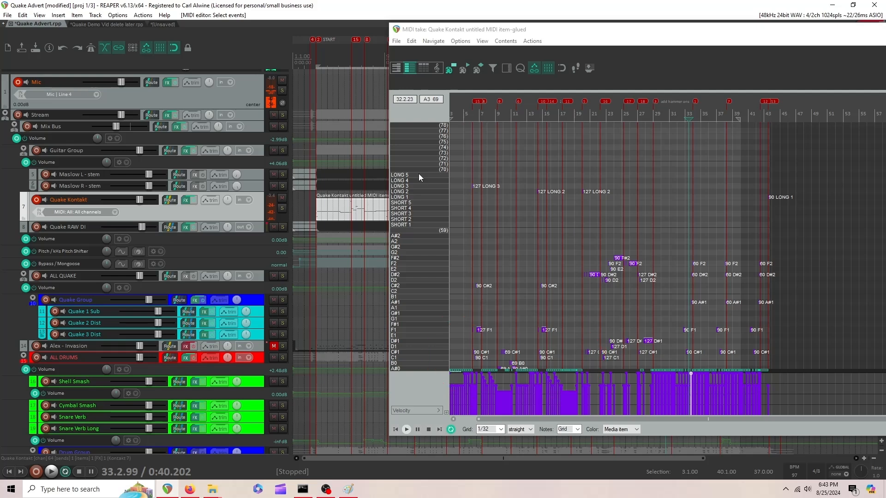
scroll(442, 330, down, 5)
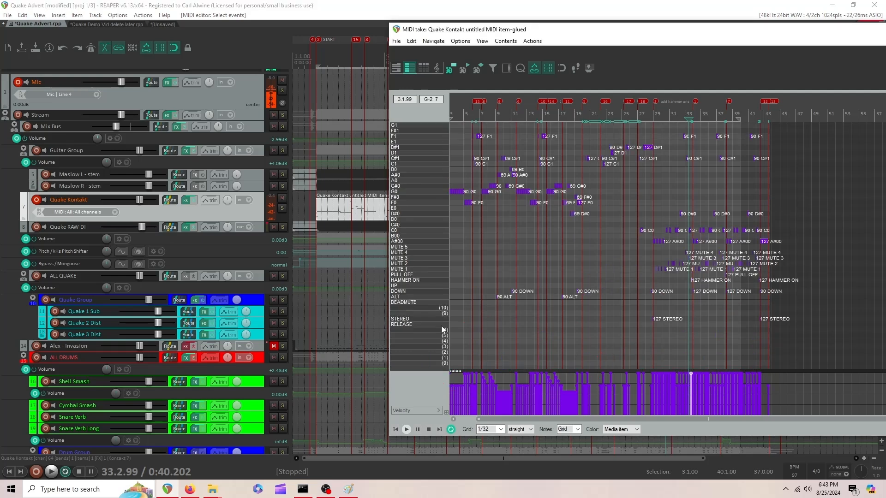
scroll(442, 330, up, 2)
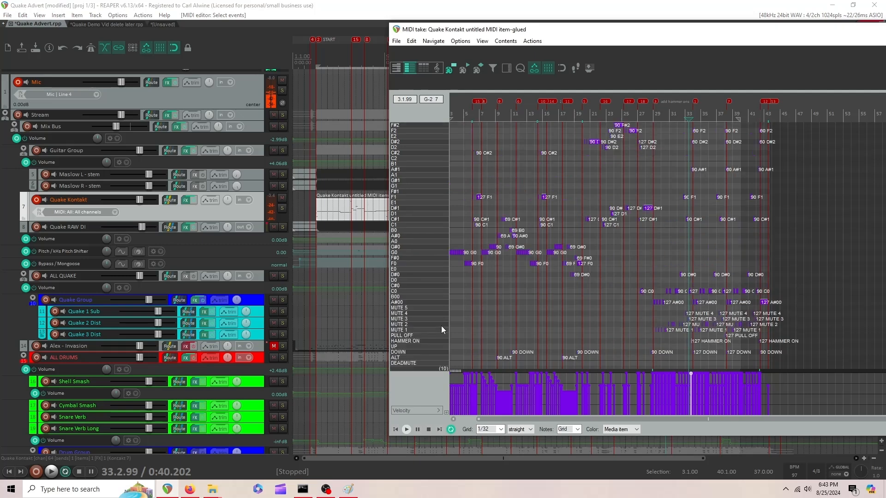
scroll(441, 325, down, 1)
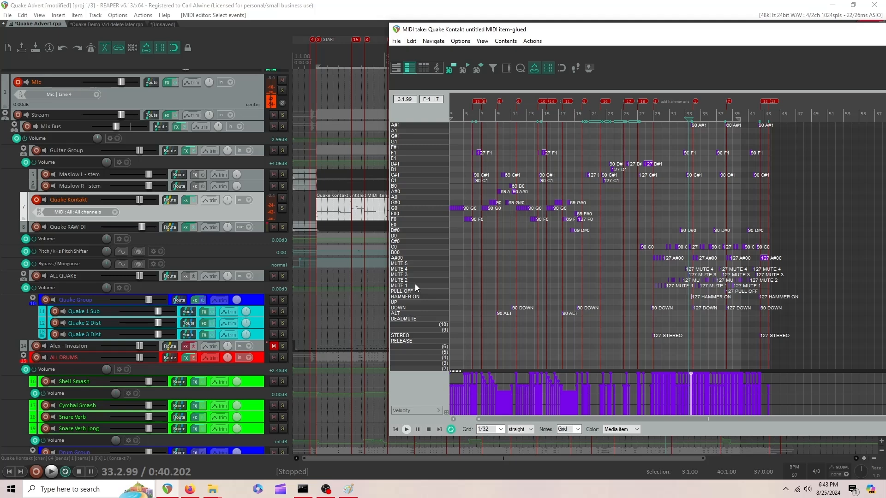
click(428, 263)
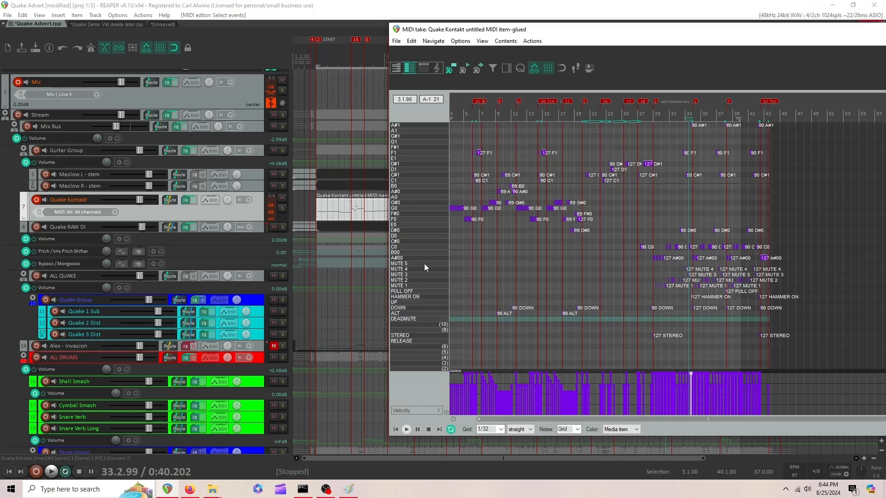
drag(439, 203, 443, 183)
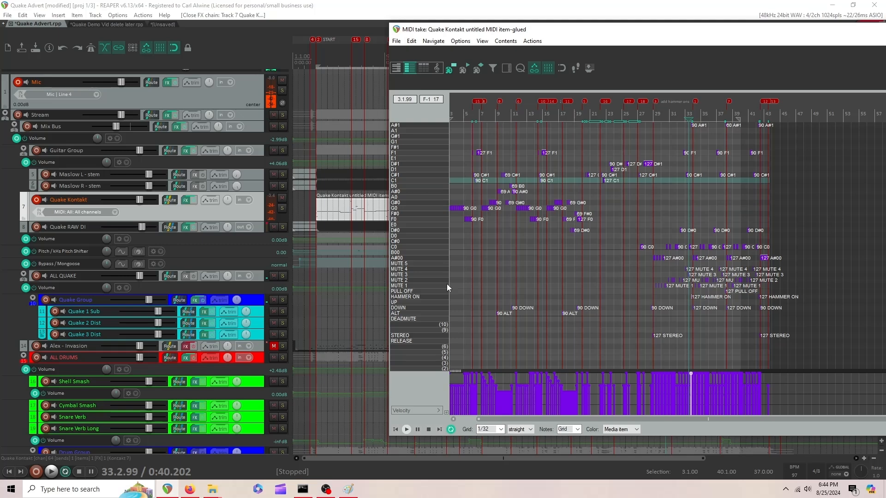
Close the MIDI editor and audition the pitch automation on the Quake RAW DI track around bar 6
drag(831, 29, 728, 20)
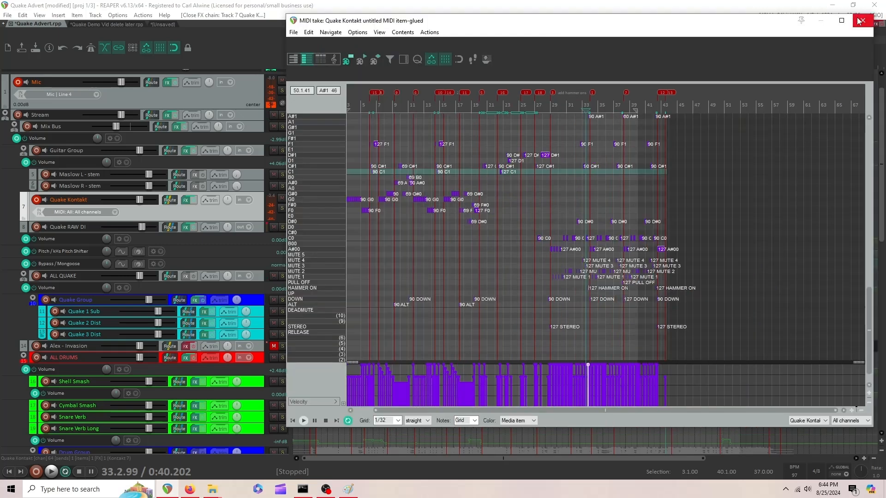
click(859, 22)
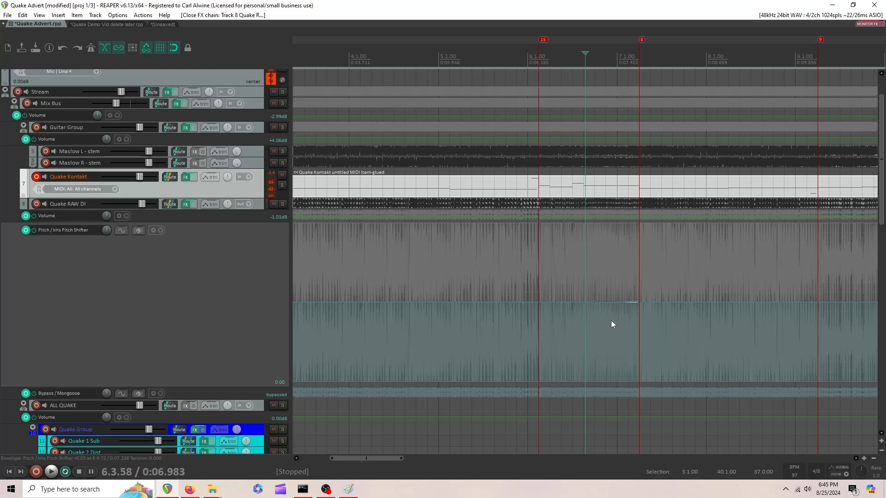
key(space)
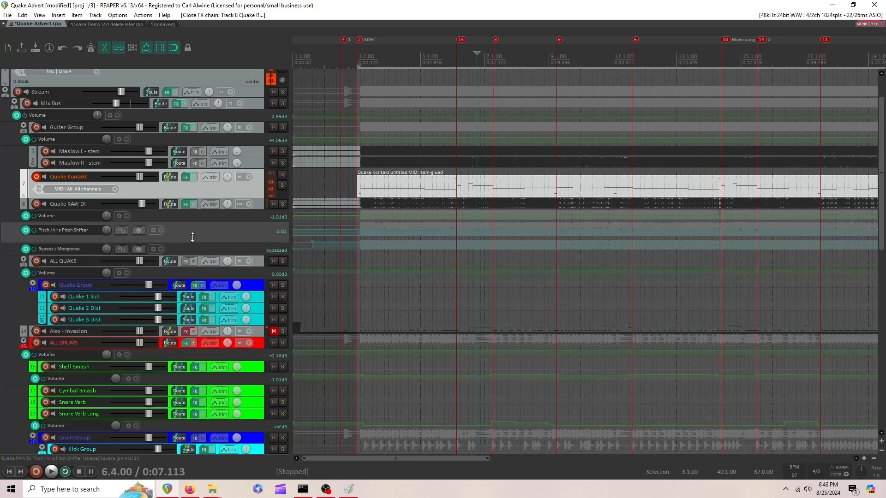
Shrink the Pitch Shifter envelope lane and show the Mongoose plugin in the Quake RAW DI effects chain
drag(193, 237, 203, 229)
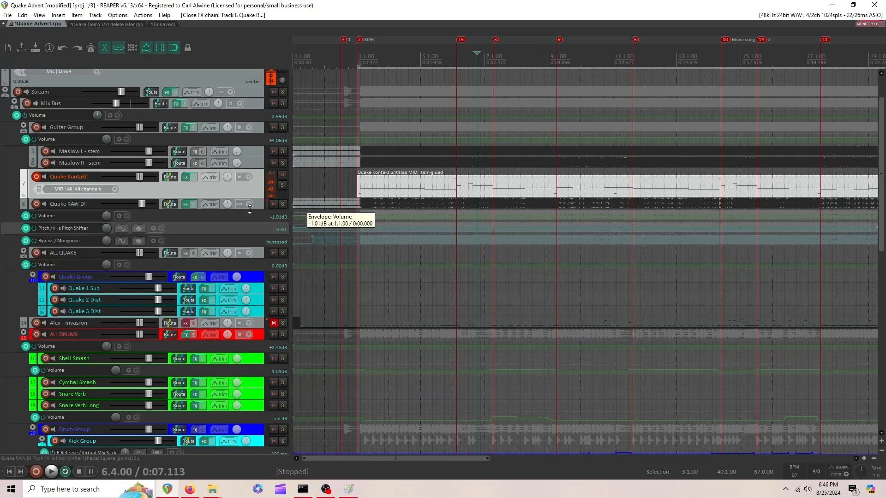
click(185, 204)
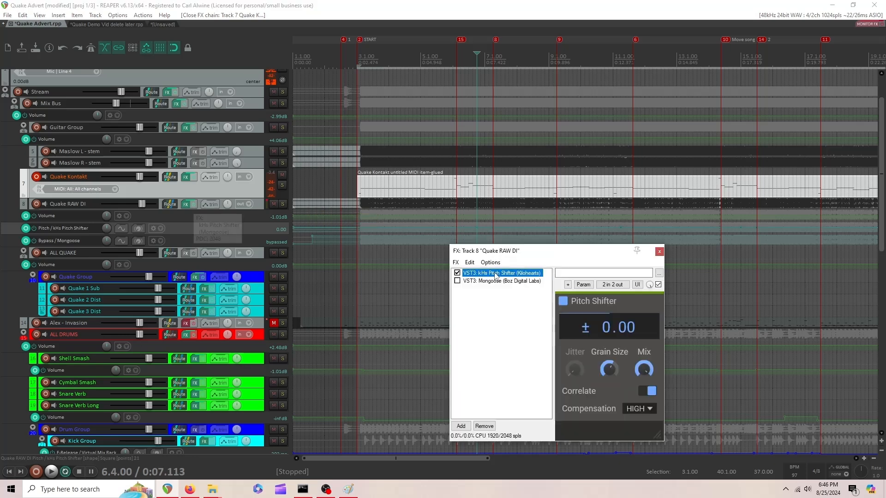
click(499, 281)
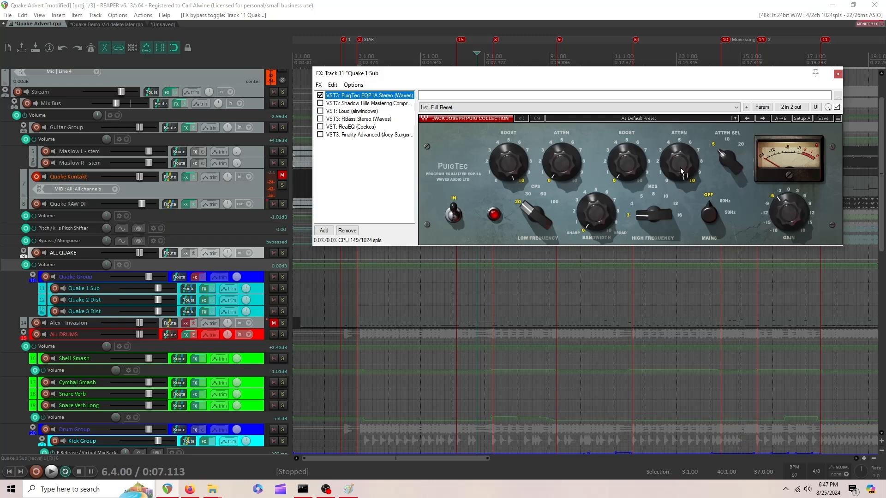
Play Quake 1 Sub in solo and enable its PuigTec EQP1A equalizer
click(282, 288)
key(space)
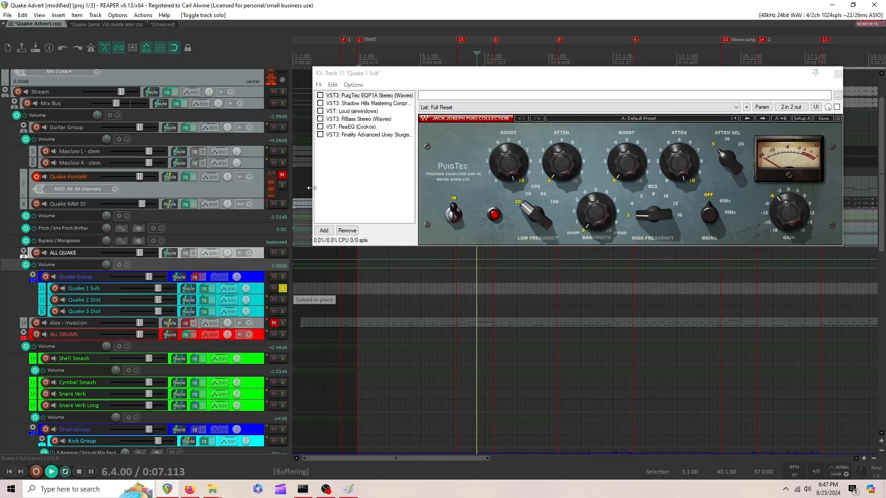
click(320, 96)
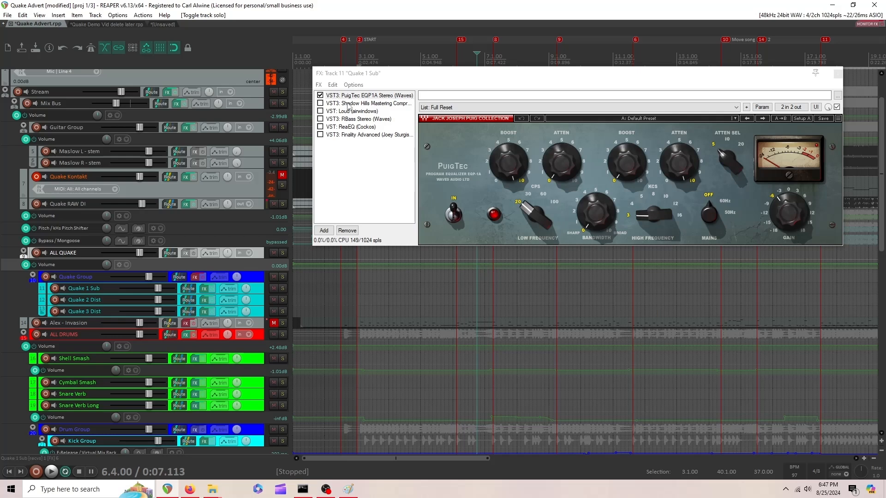
Show the Shadow Hills Mastering Compressor on Quake 1 Sub, check the track in solo and unsolo the Quake Group
click(348, 105)
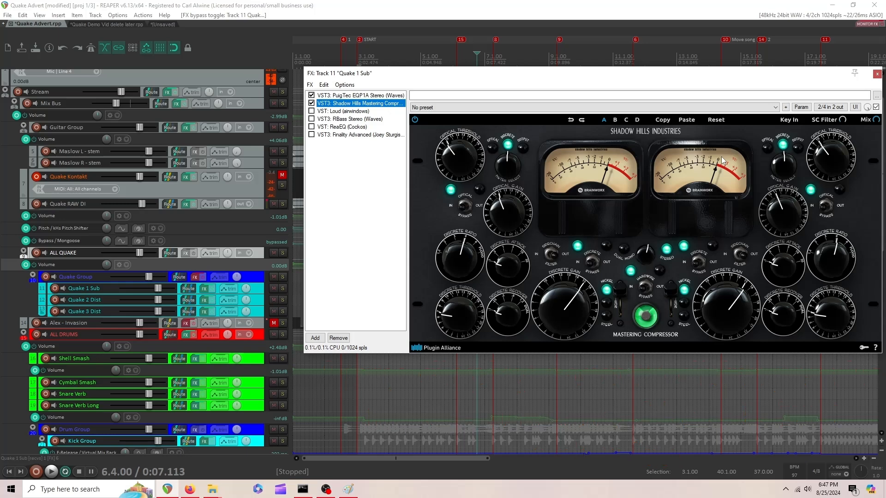
click(282, 289)
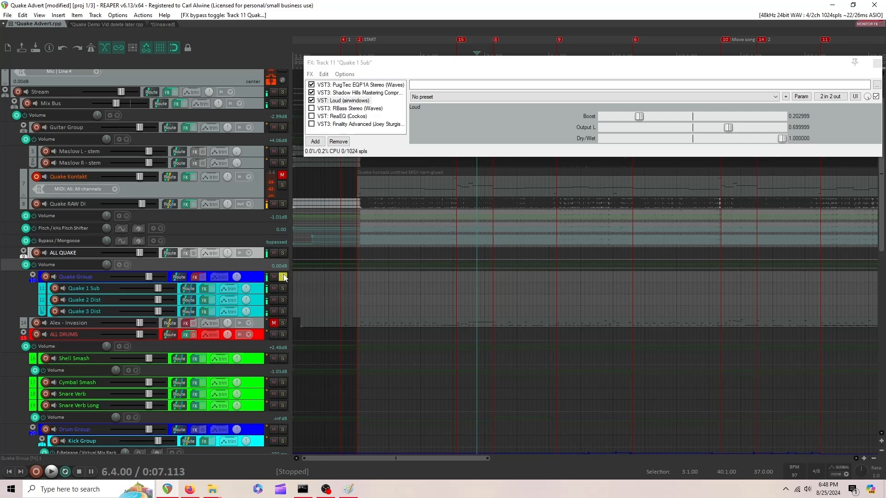
click(284, 277)
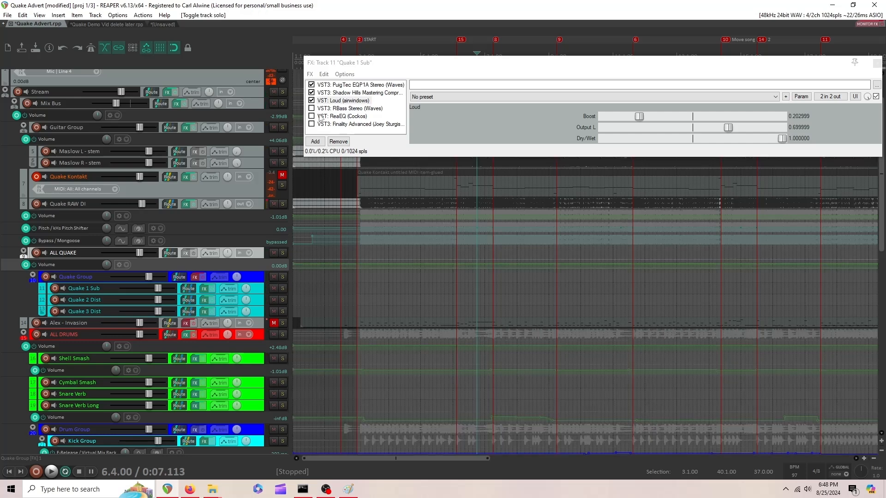
Enable RBass Stereo on Quake 1 Sub and check the track in solo
click(312, 108)
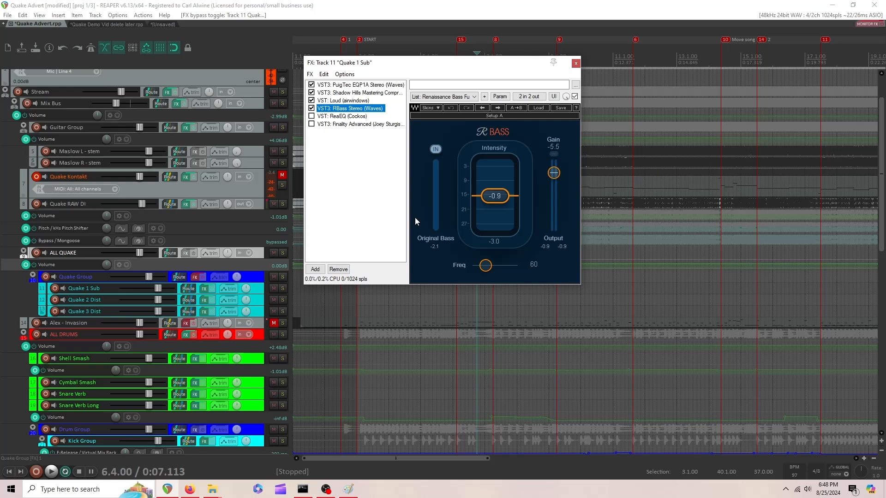
click(283, 289)
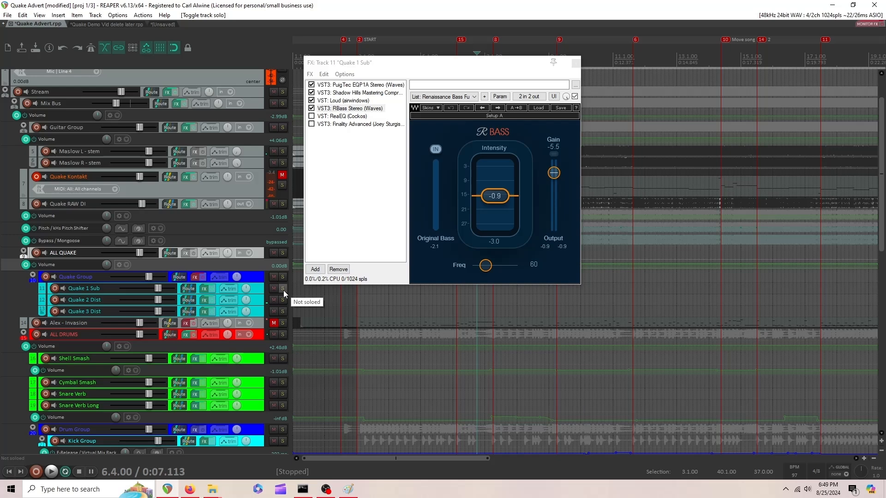
Audition Quake 2 Dist in solo and view the preset list of its LinMB multiband compressor
click(285, 301)
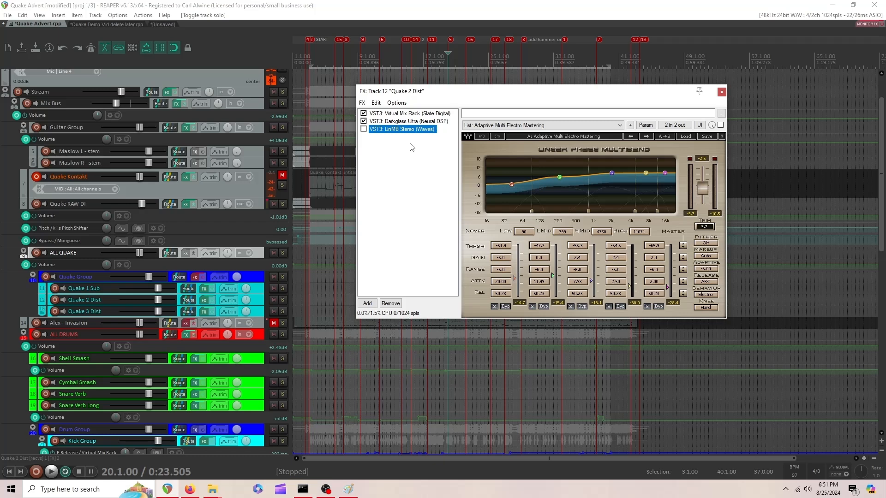
click(535, 126)
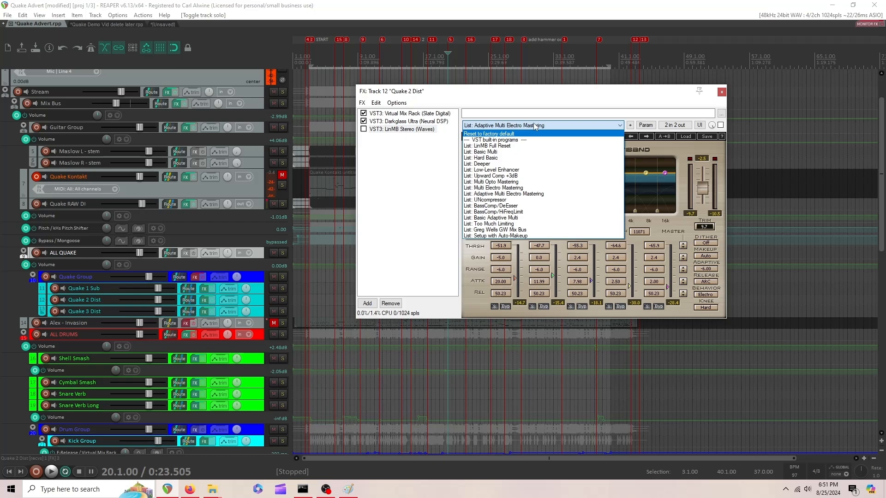
click(699, 262)
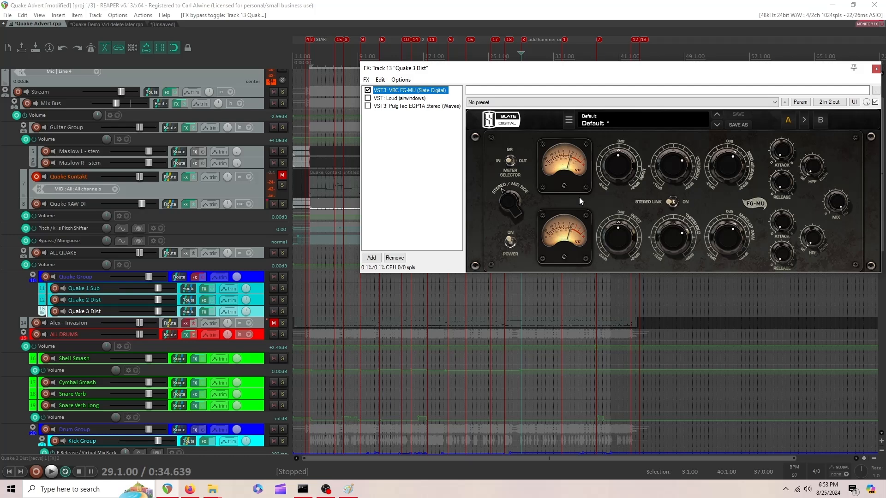
Solo Quake 3 Dist and play it with its VBC FG-MU compressor enabled
click(283, 312)
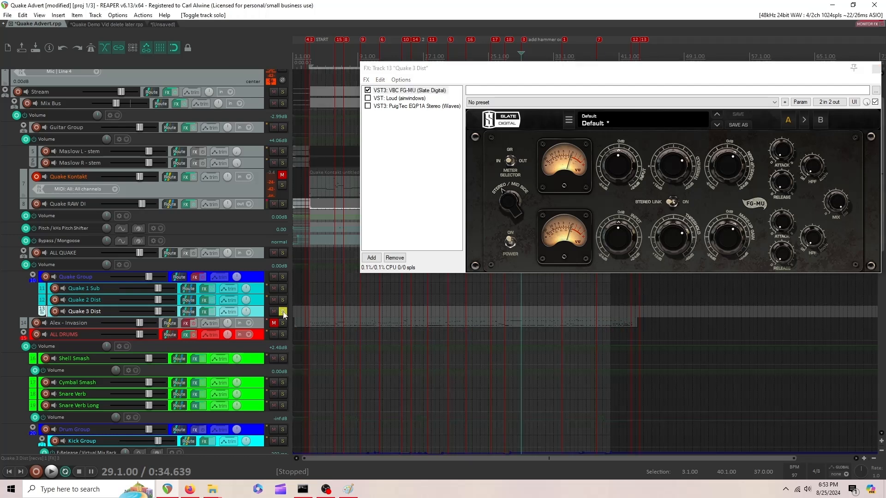
key(space)
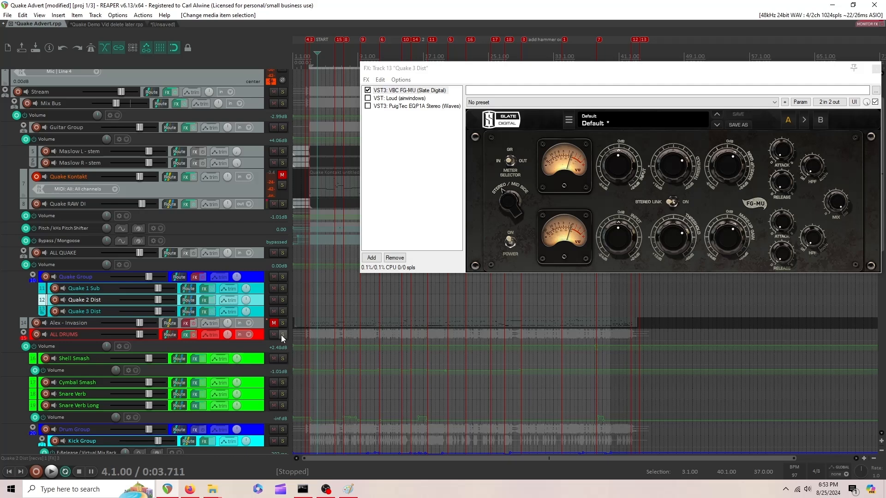
Enable the Loud plugin on Quake 3 Dist, audition the track in solo and stop playback
click(399, 99)
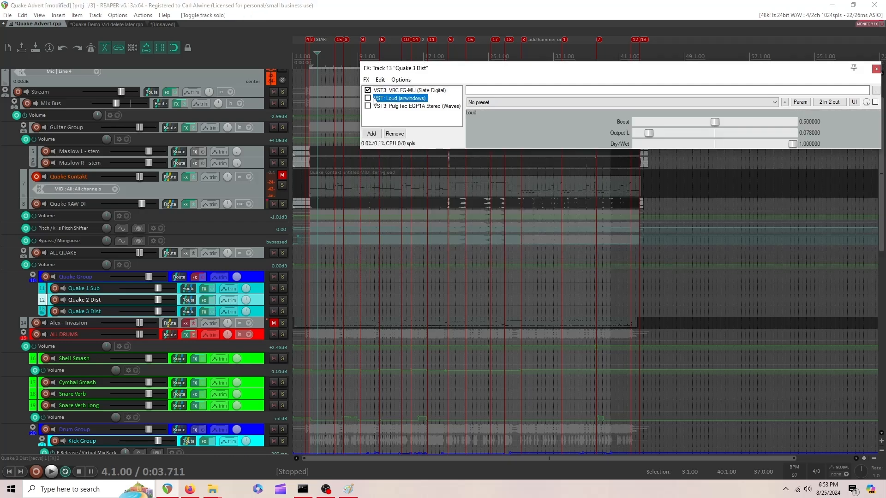
click(369, 98)
key(space)
click(282, 312)
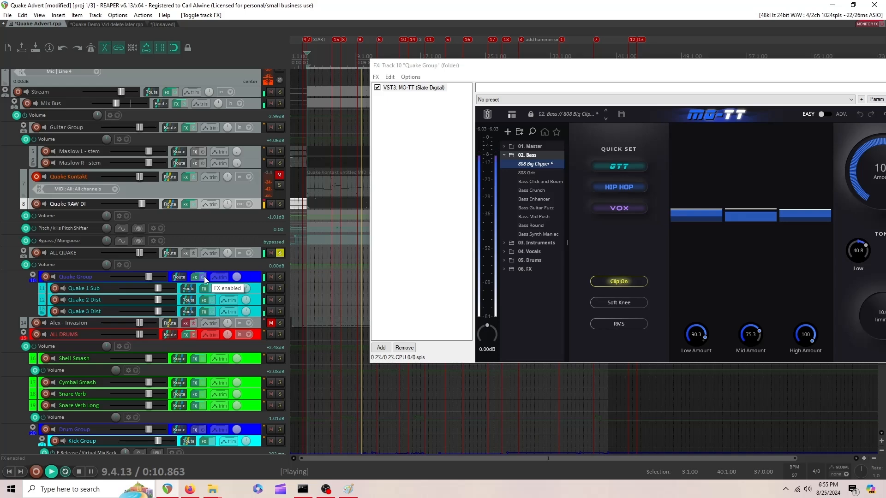
key(space)
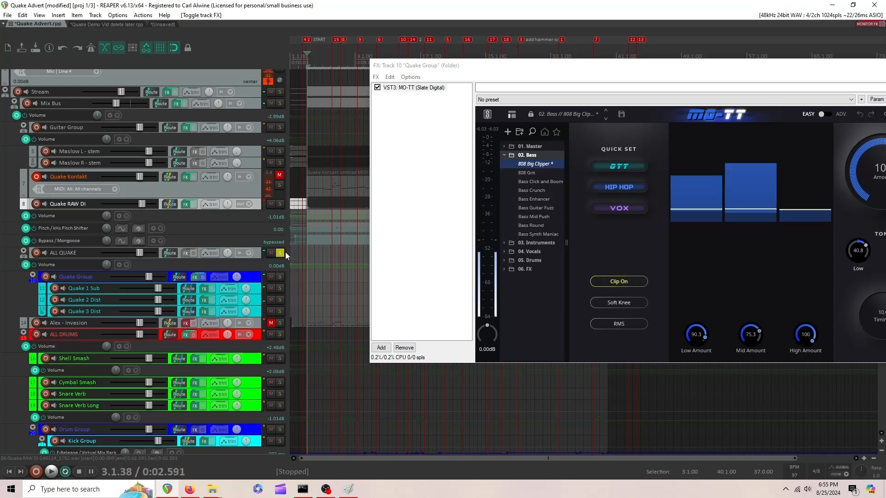